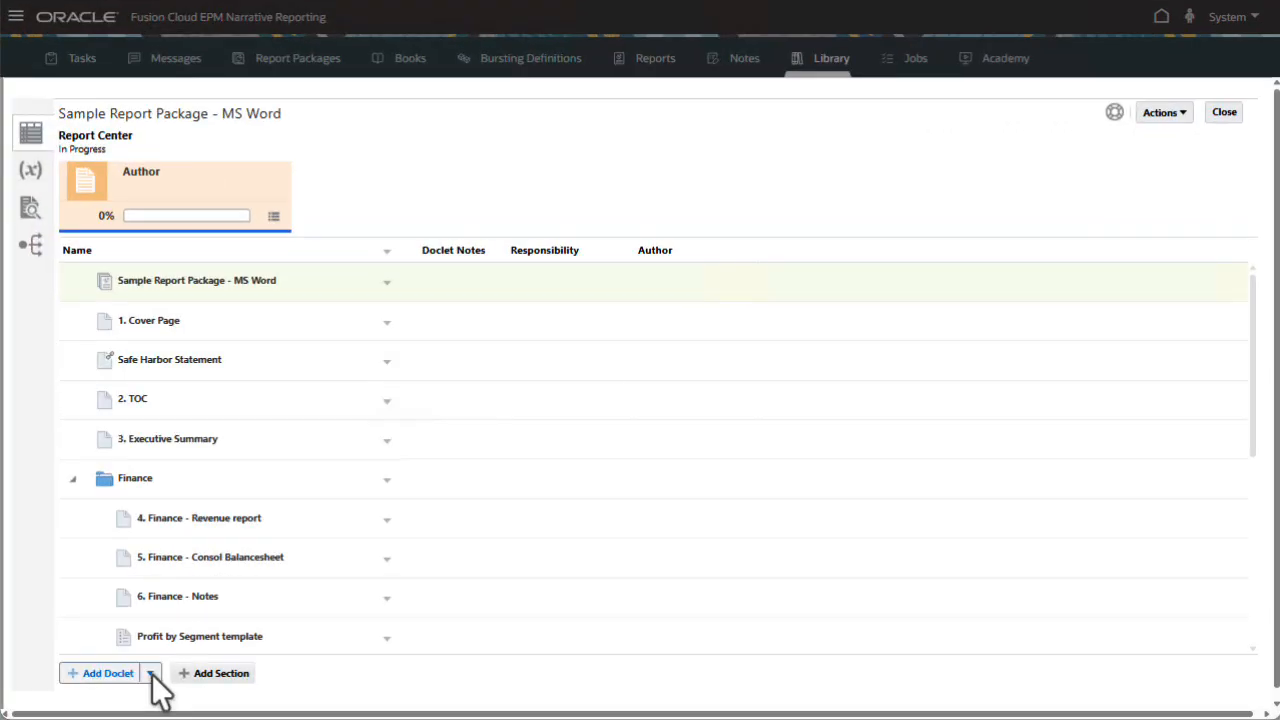
Add a new reference doclet named 'Report Reference' with type Report.
click(150, 673)
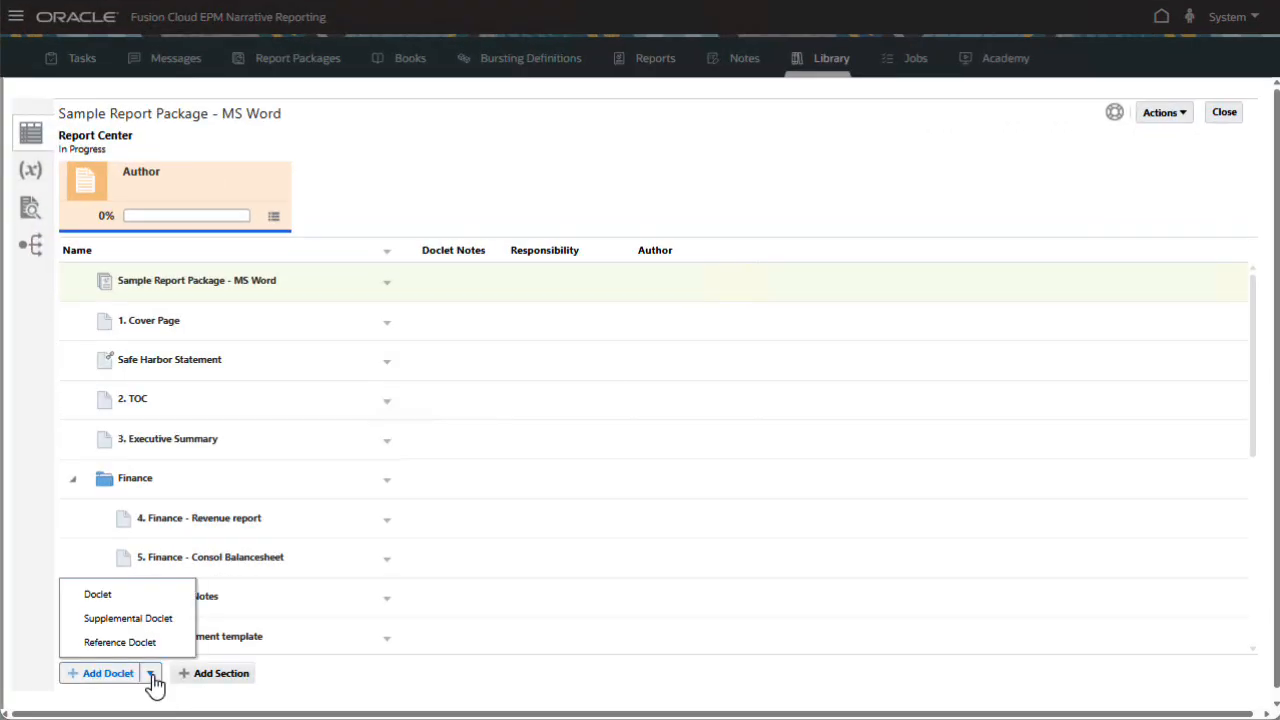
click(168, 642)
click(531, 163)
text(Report Reference)
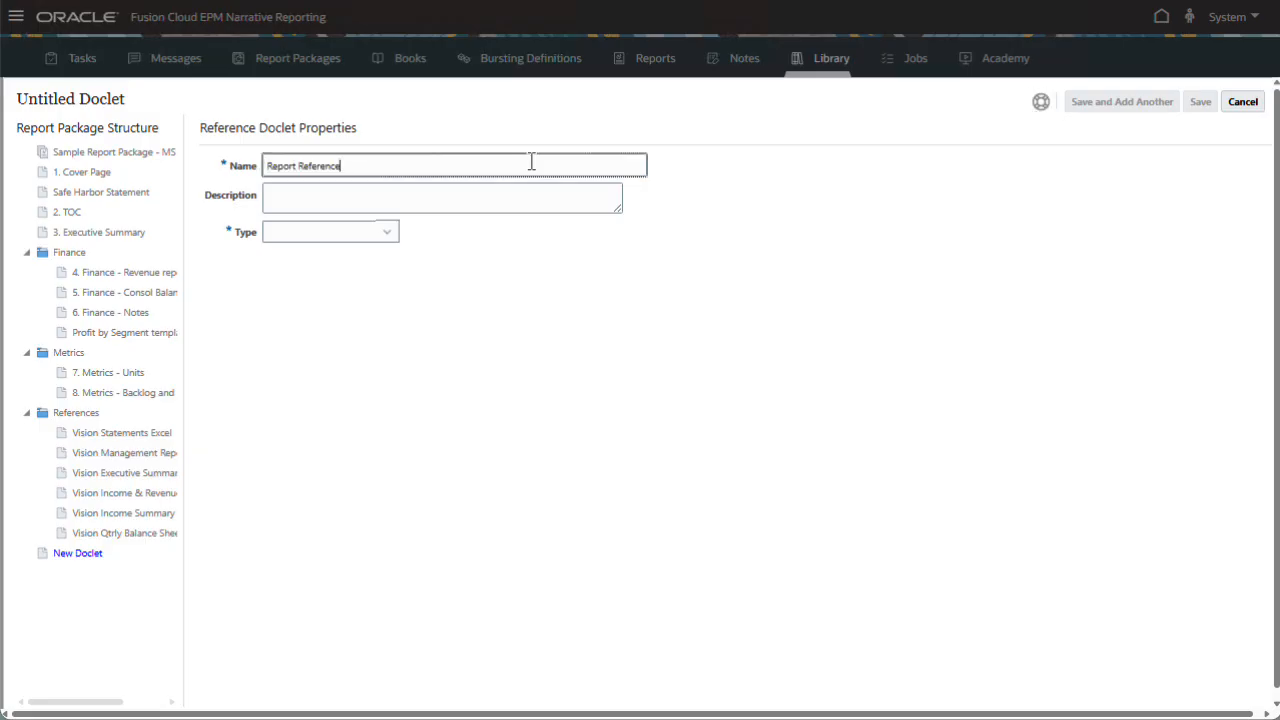
click(389, 245)
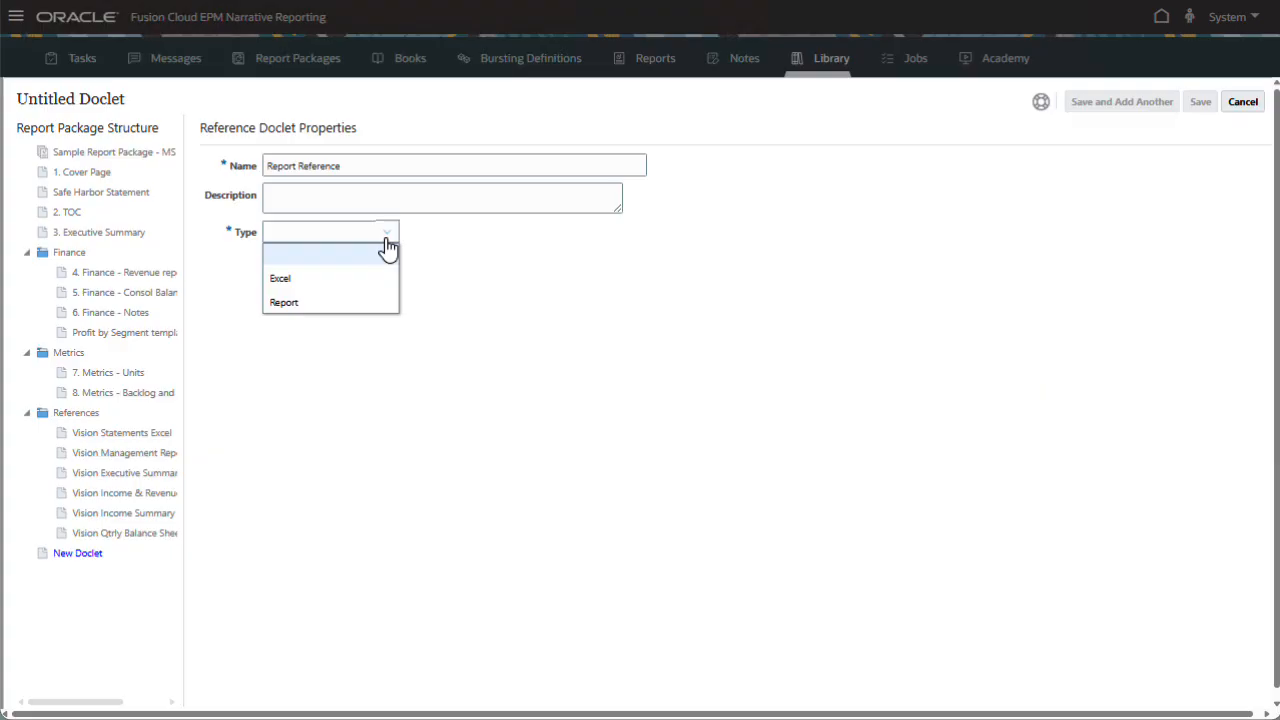
click(357, 303)
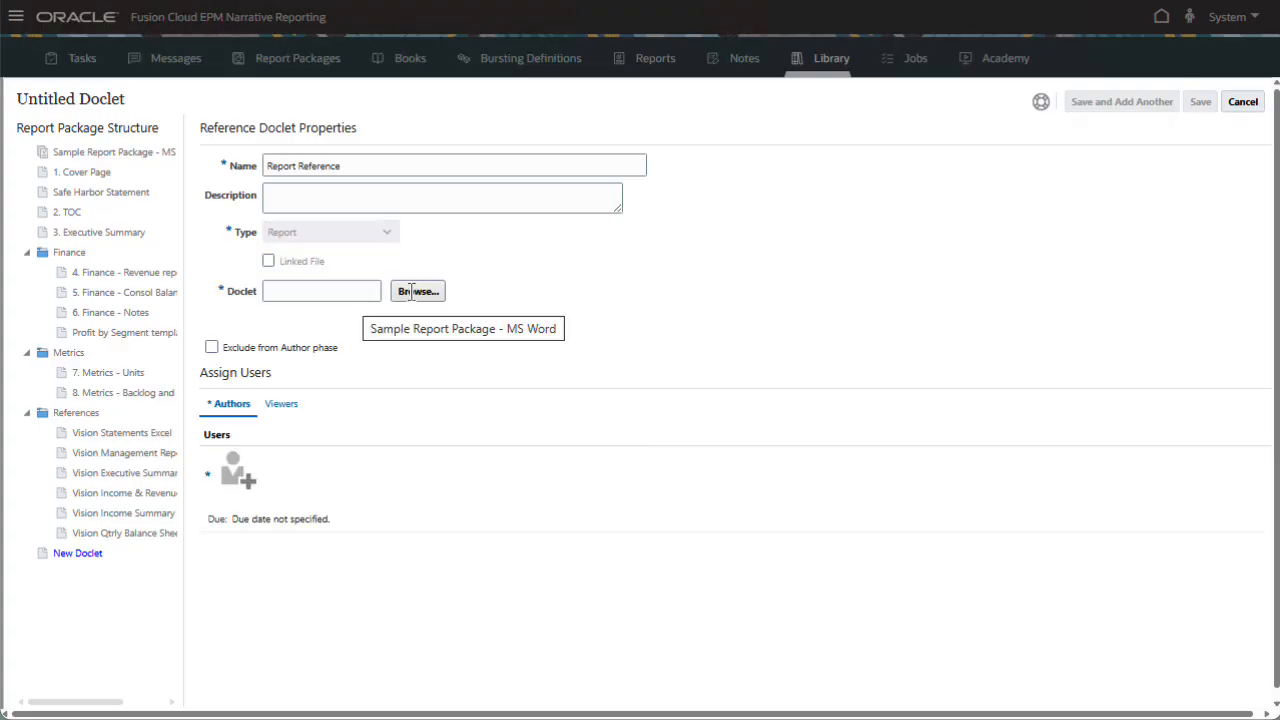
Link Sample Report 1 as the doclet's source and accept the default report POV.
click(416, 292)
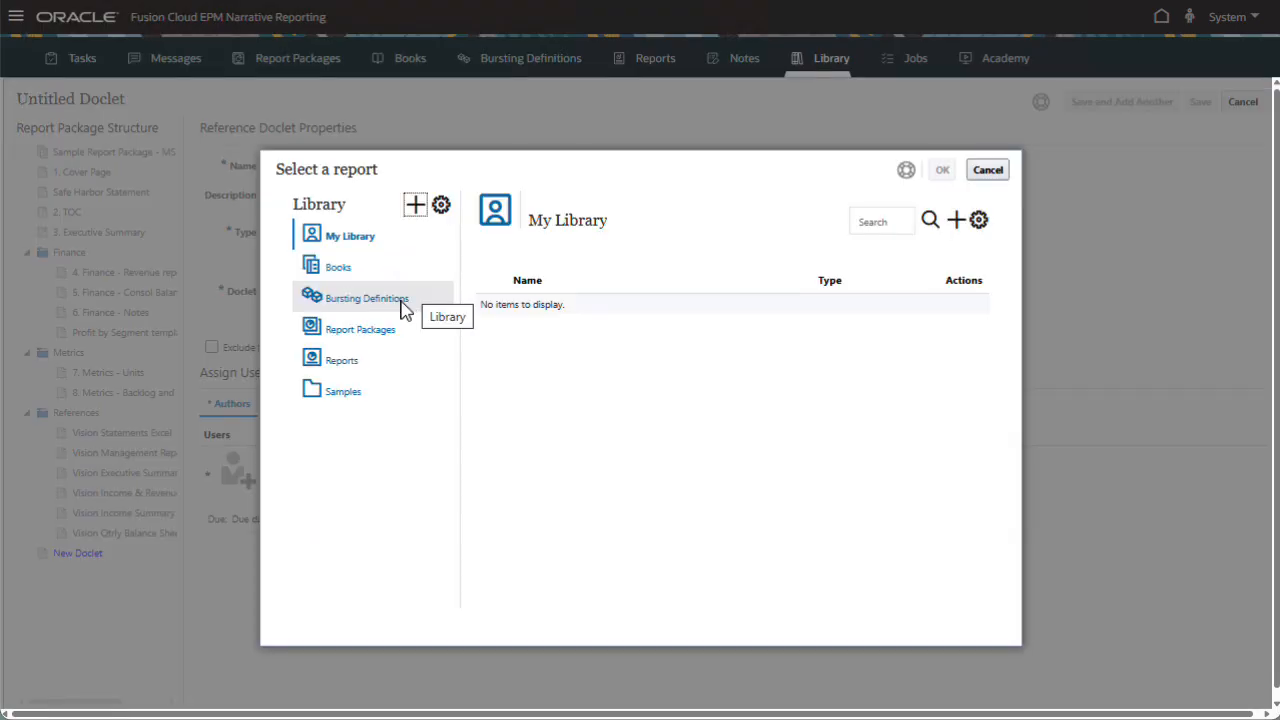
click(338, 364)
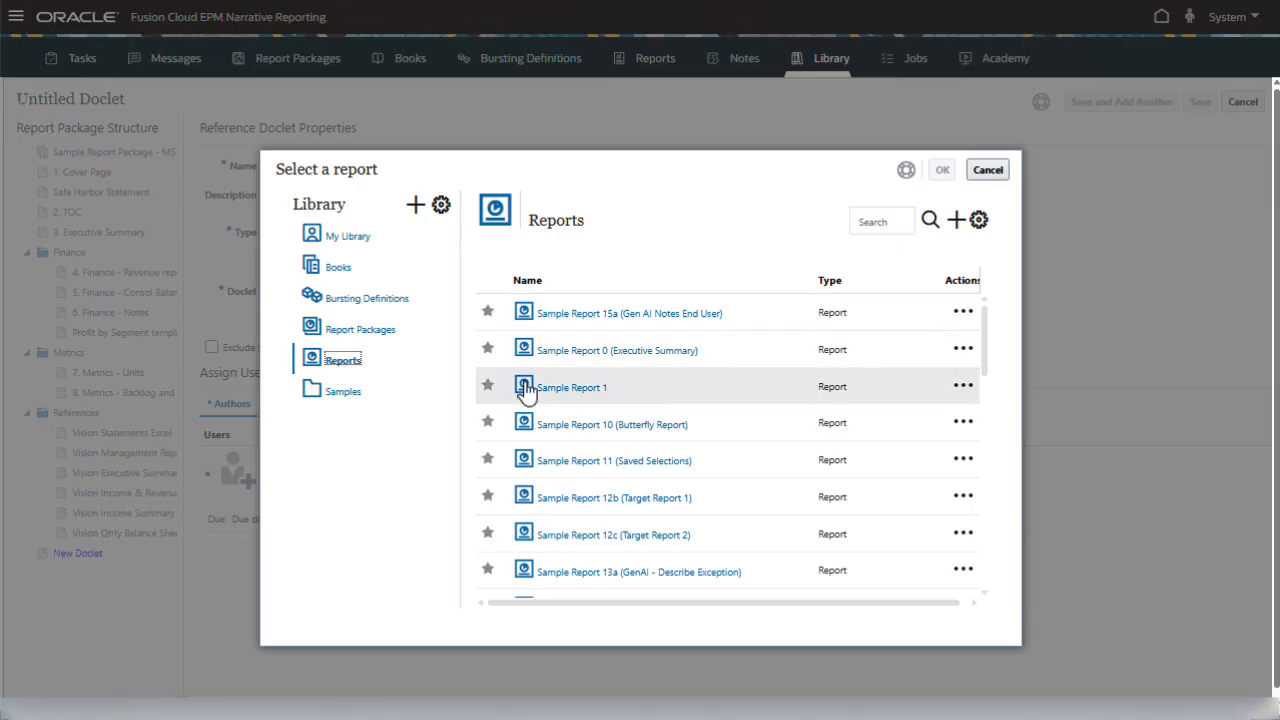
click(566, 392)
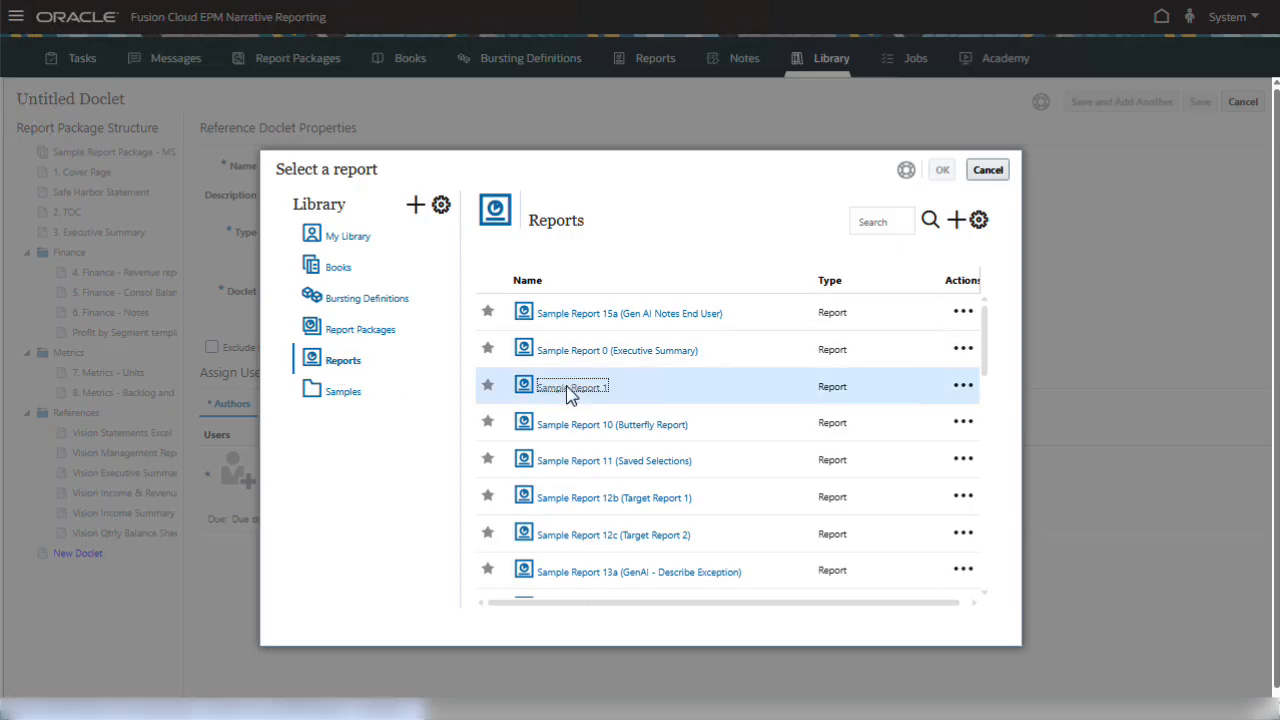
double_click(566, 392)
click(748, 371)
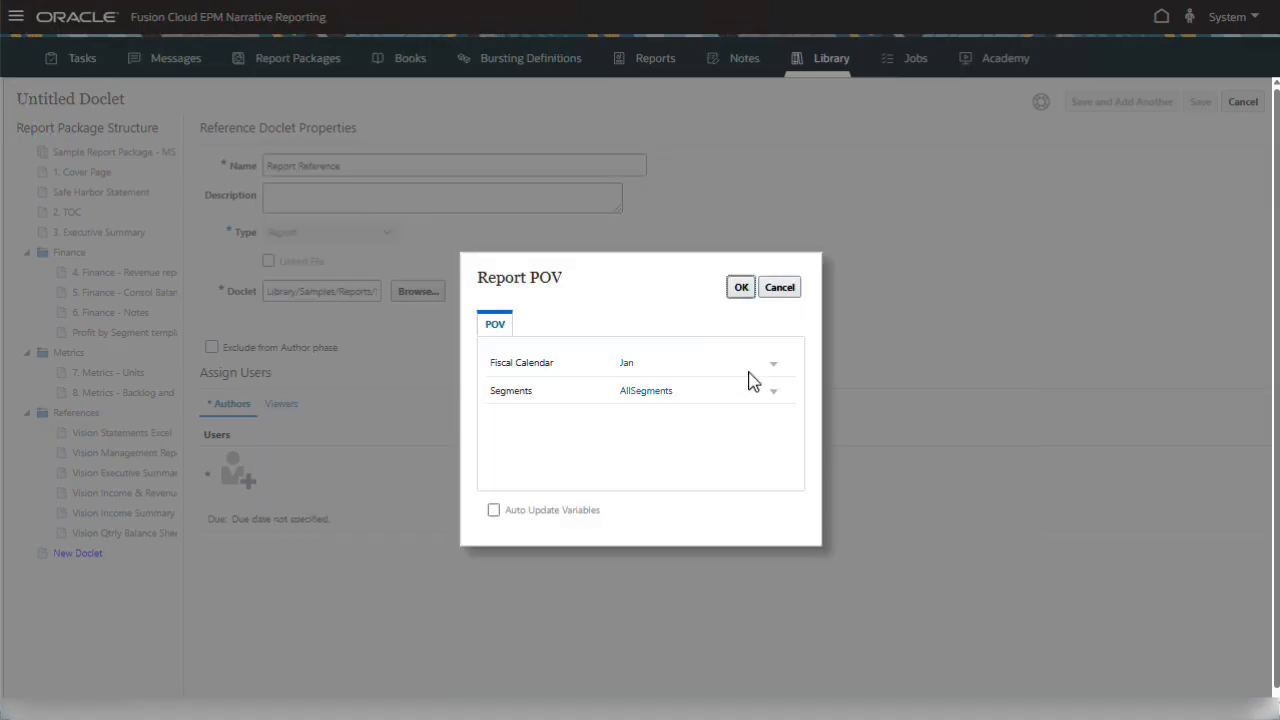
click(744, 292)
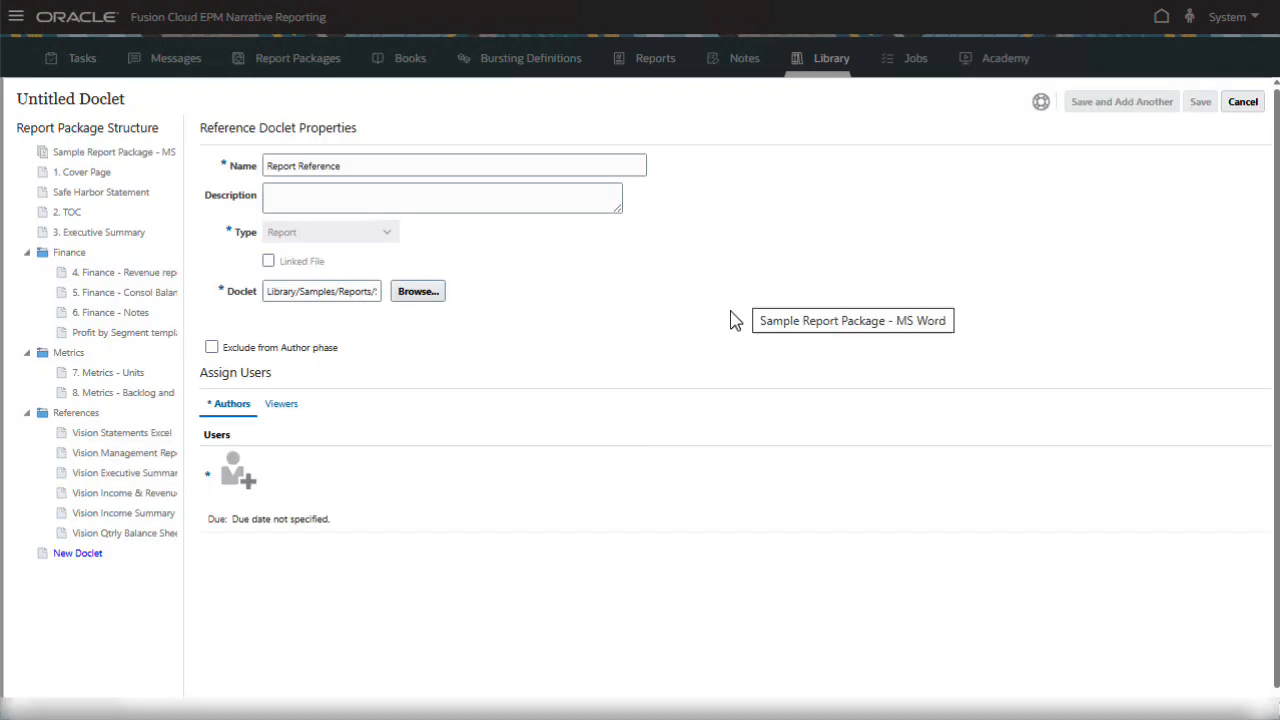
Search for a user and assign them as the doclet's author.
click(240, 490)
click(364, 390)
text(Barry)
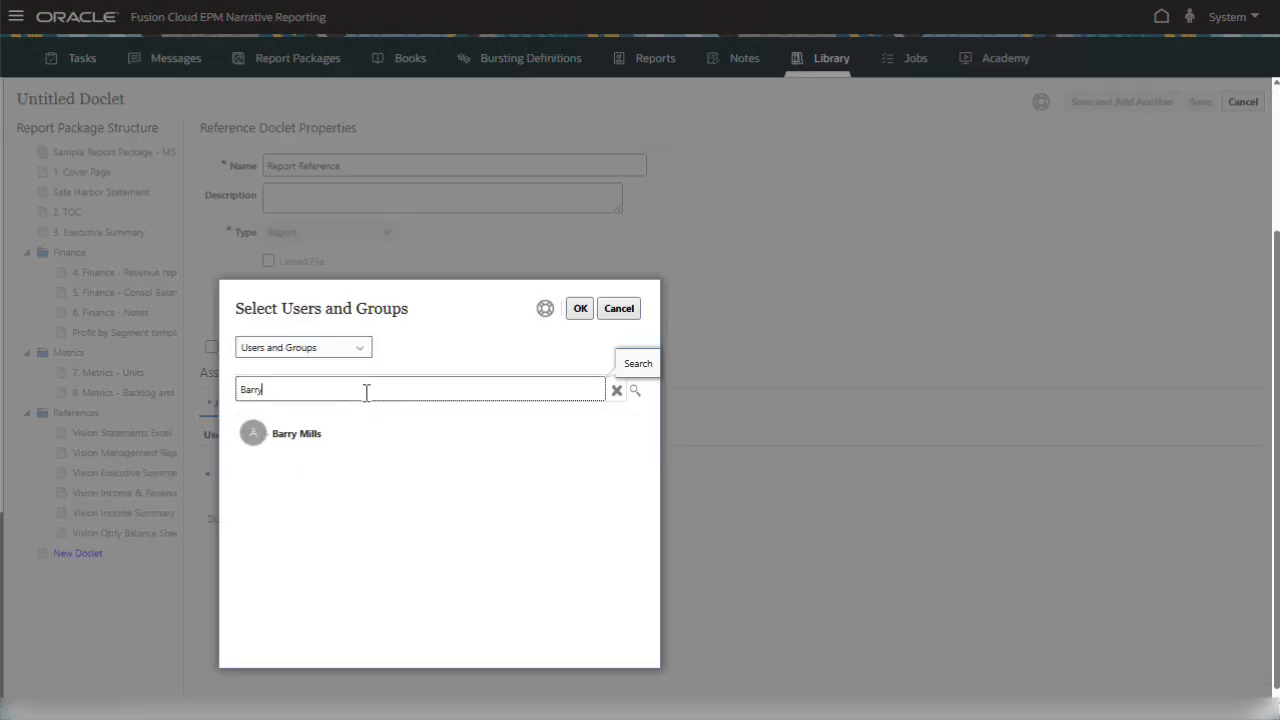
click(386, 431)
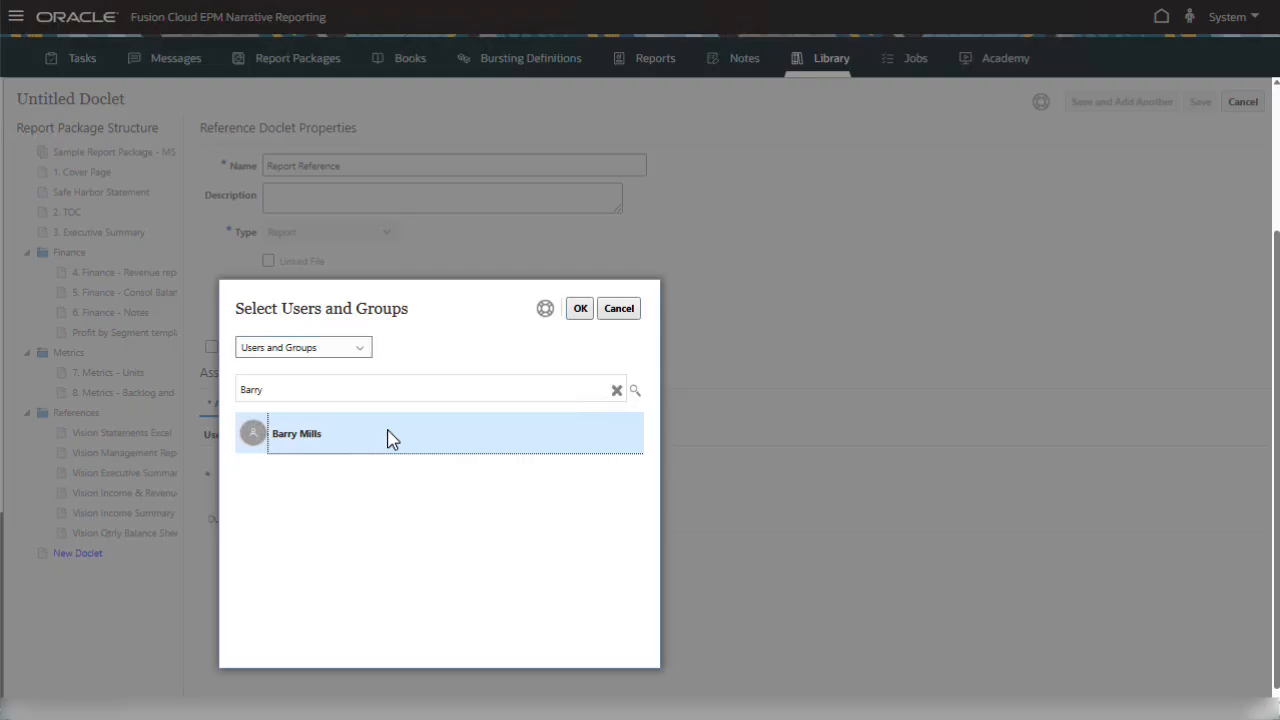
click(584, 310)
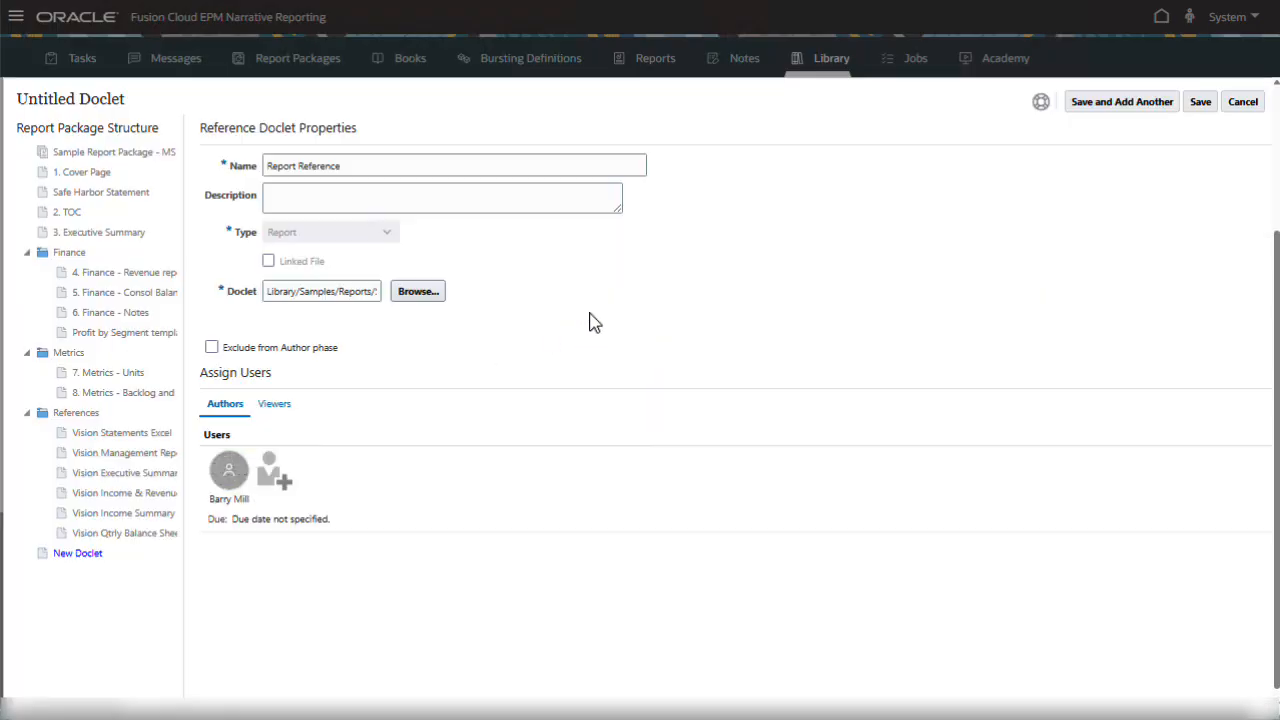
Assign another user as the doclet's viewer and save the doclet.
click(273, 404)
click(232, 470)
text(George)
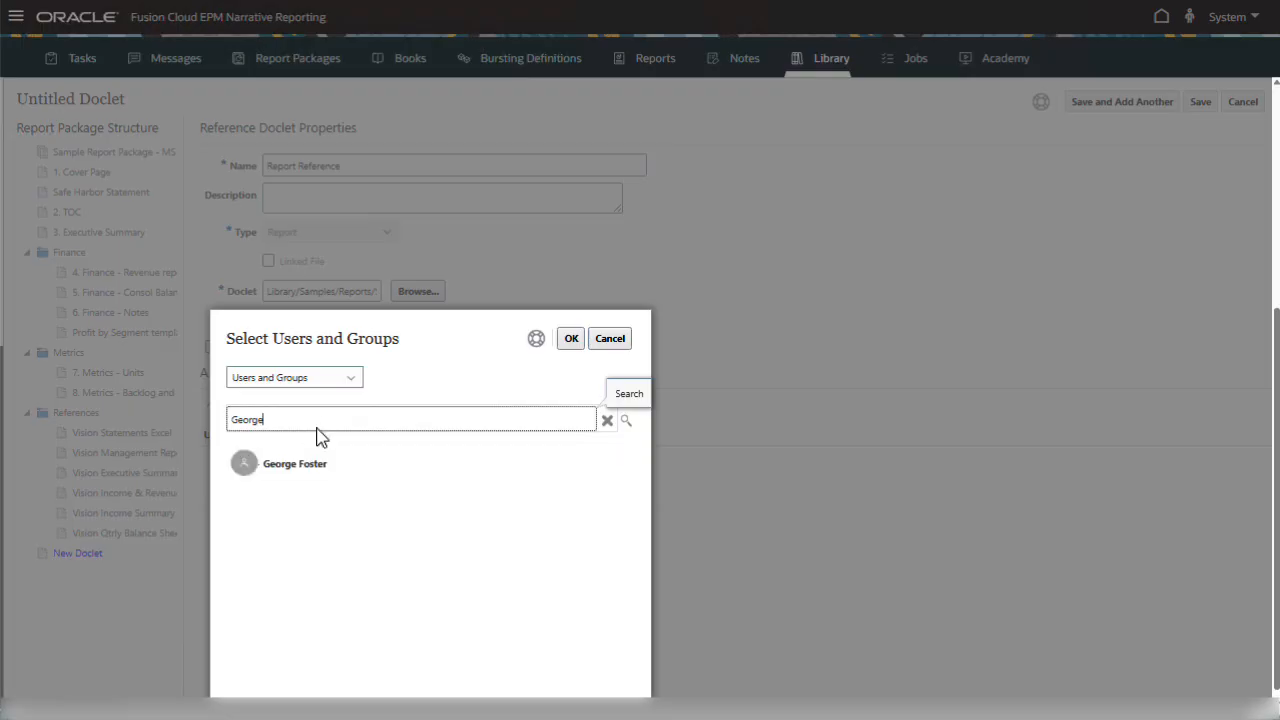
click(320, 458)
click(570, 339)
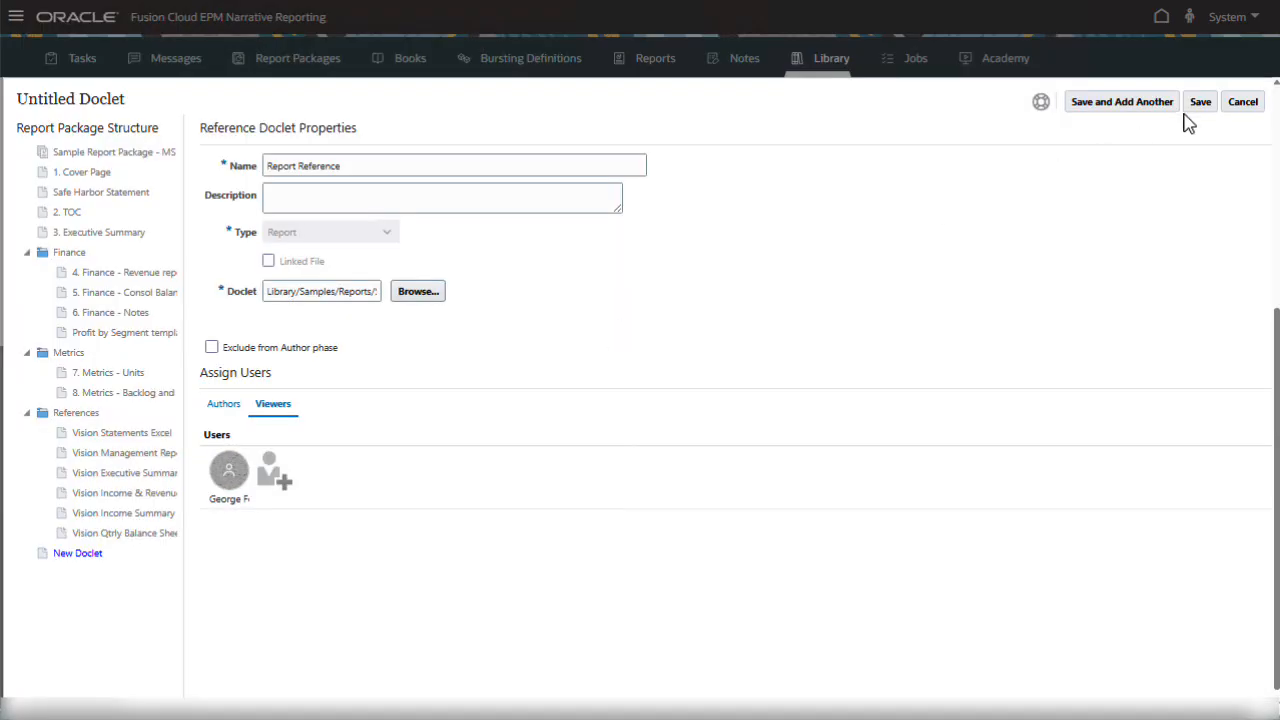
click(1205, 103)
Check out the Report Reference doclet from its Act on Content menu.
scroll(1250, 592, down, 3)
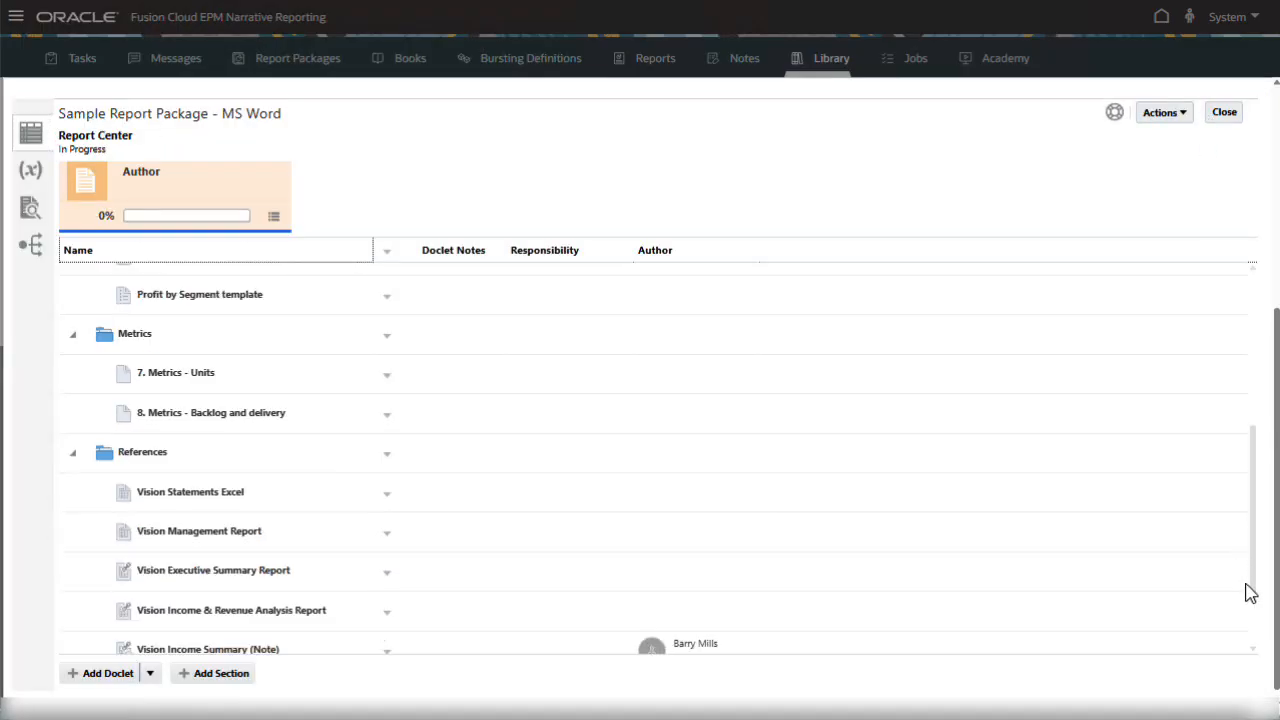
drag(1250, 592, 1256, 642)
click(322, 652)
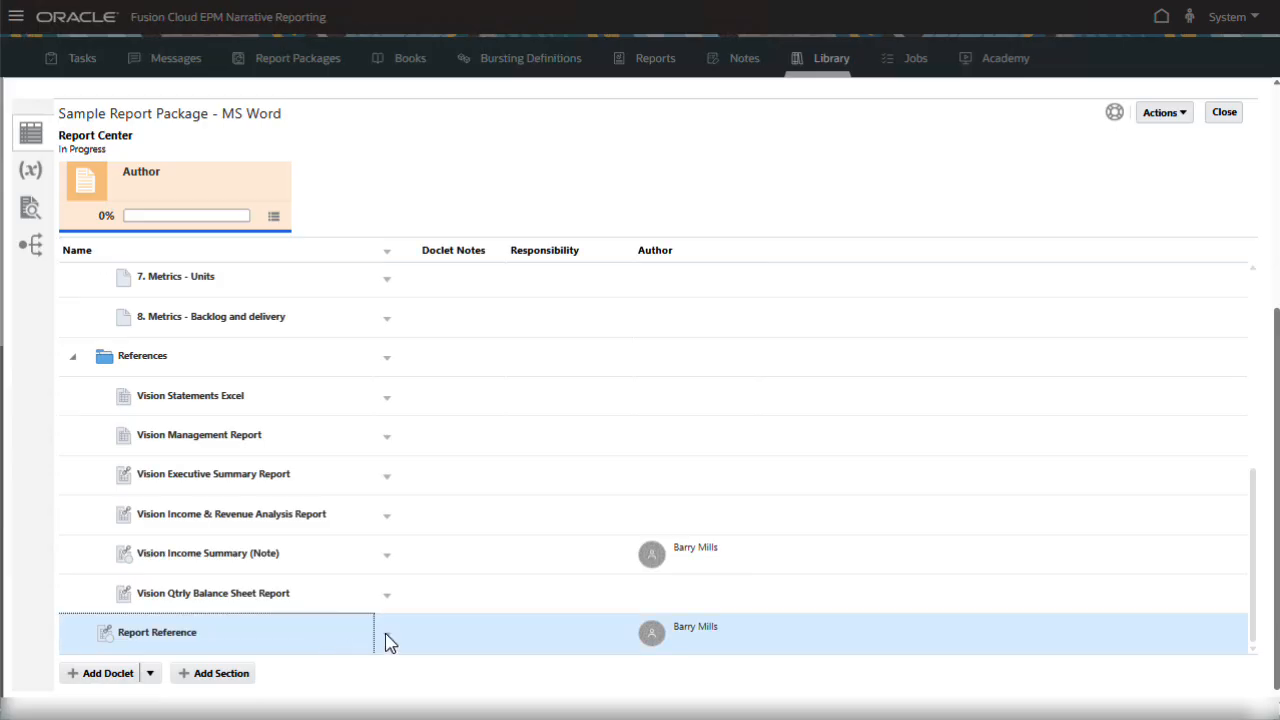
click(386, 636)
mouse_move(527, 582)
click(590, 525)
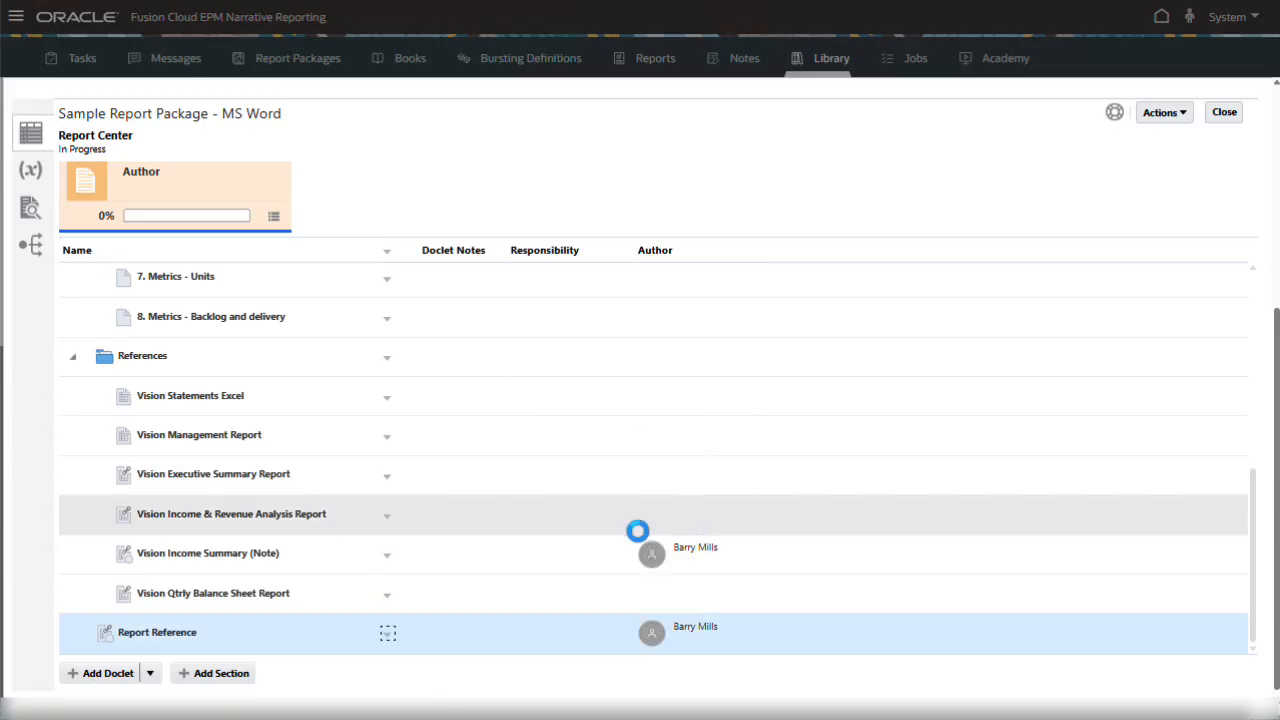
Add Grid 1 to the doclet's available content through Inspect.
click(387, 637)
mouse_move(489, 588)
click(682, 456)
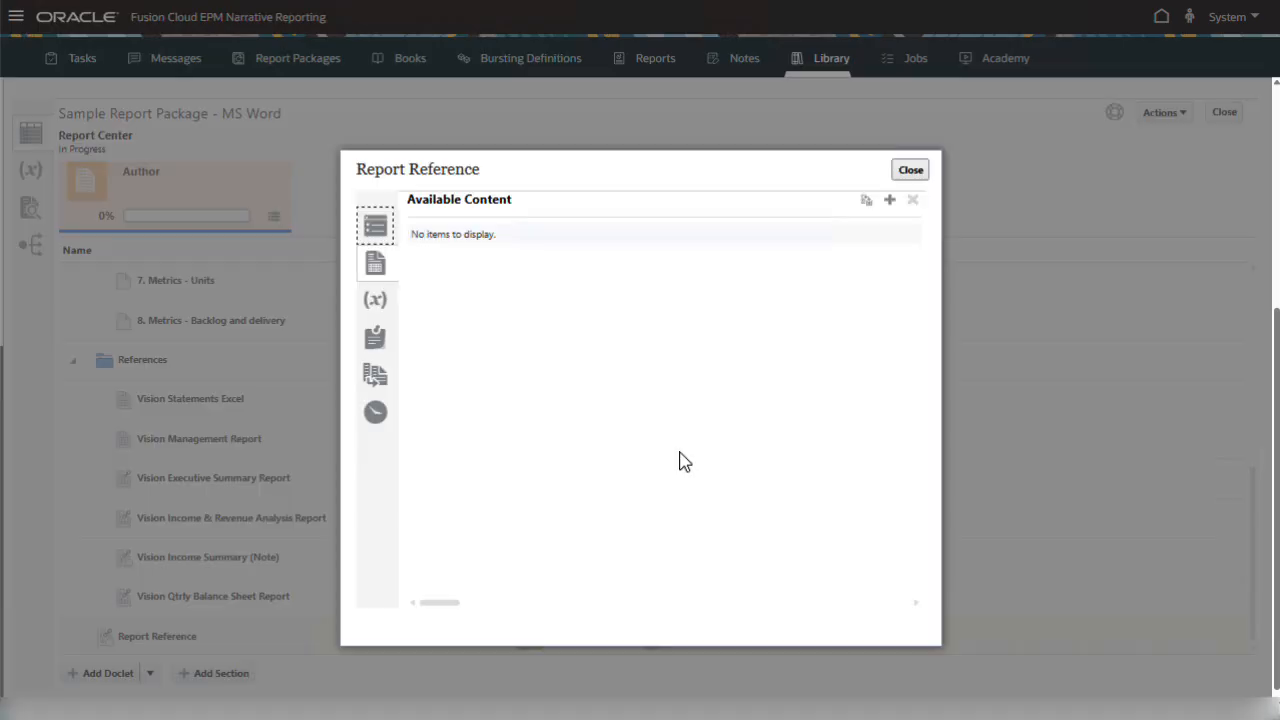
click(889, 199)
click(453, 375)
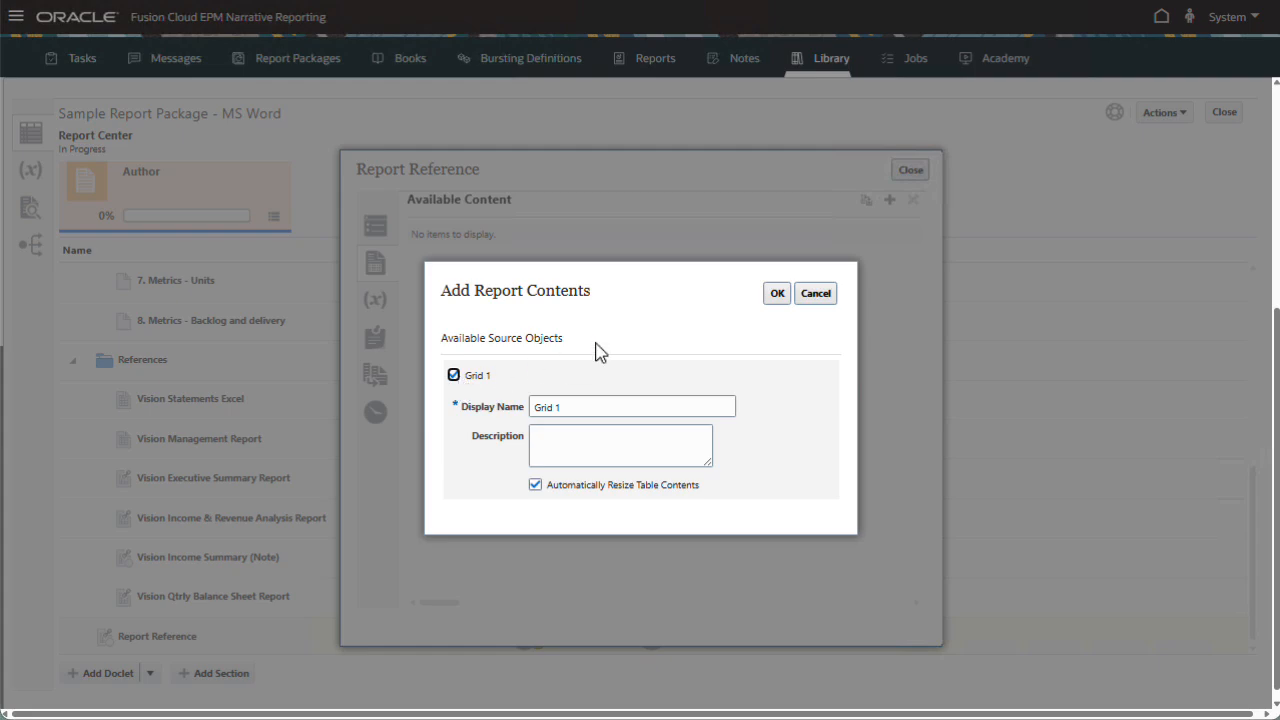
click(777, 294)
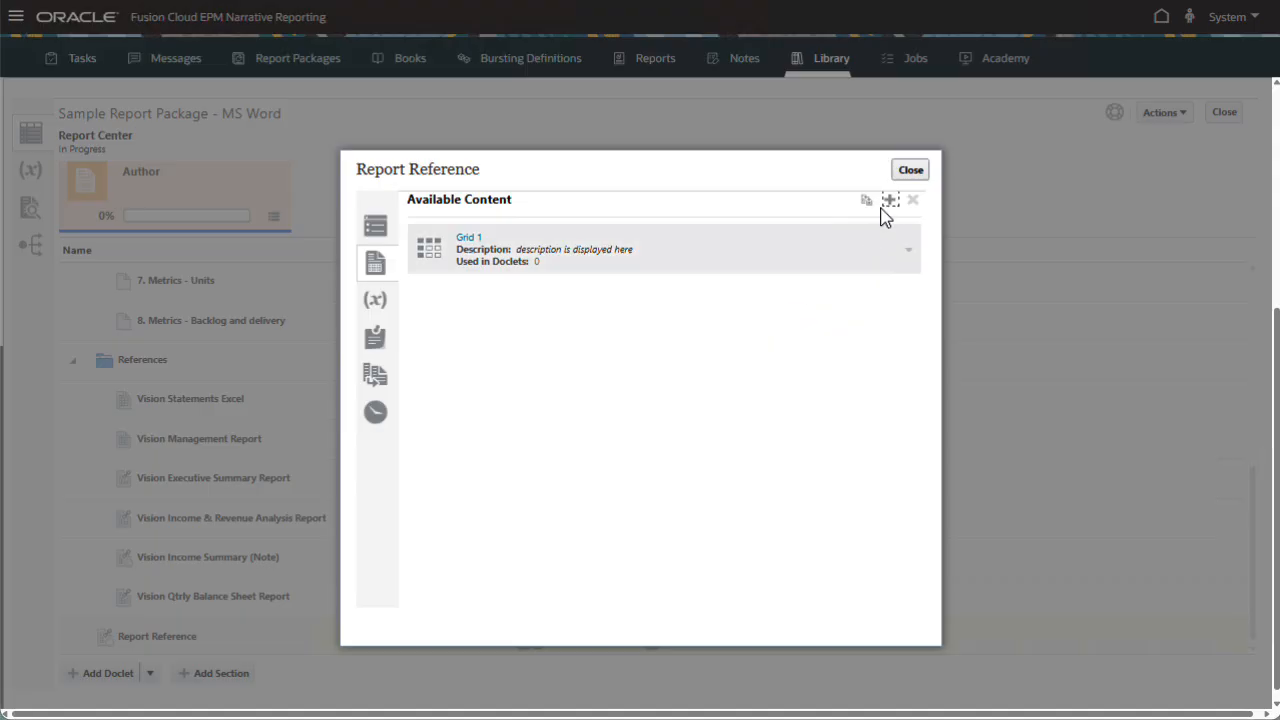
click(912, 170)
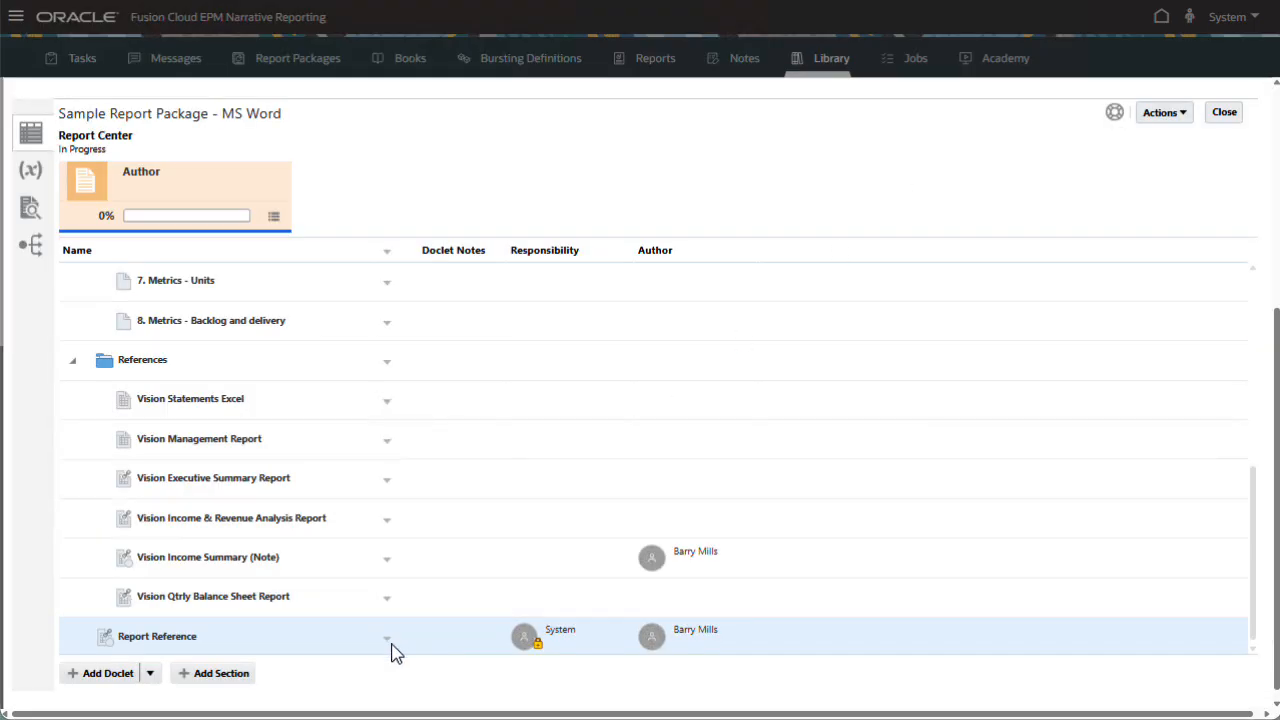
Check the Report Reference doclet back in.
click(389, 639)
mouse_move(500, 590)
click(580, 576)
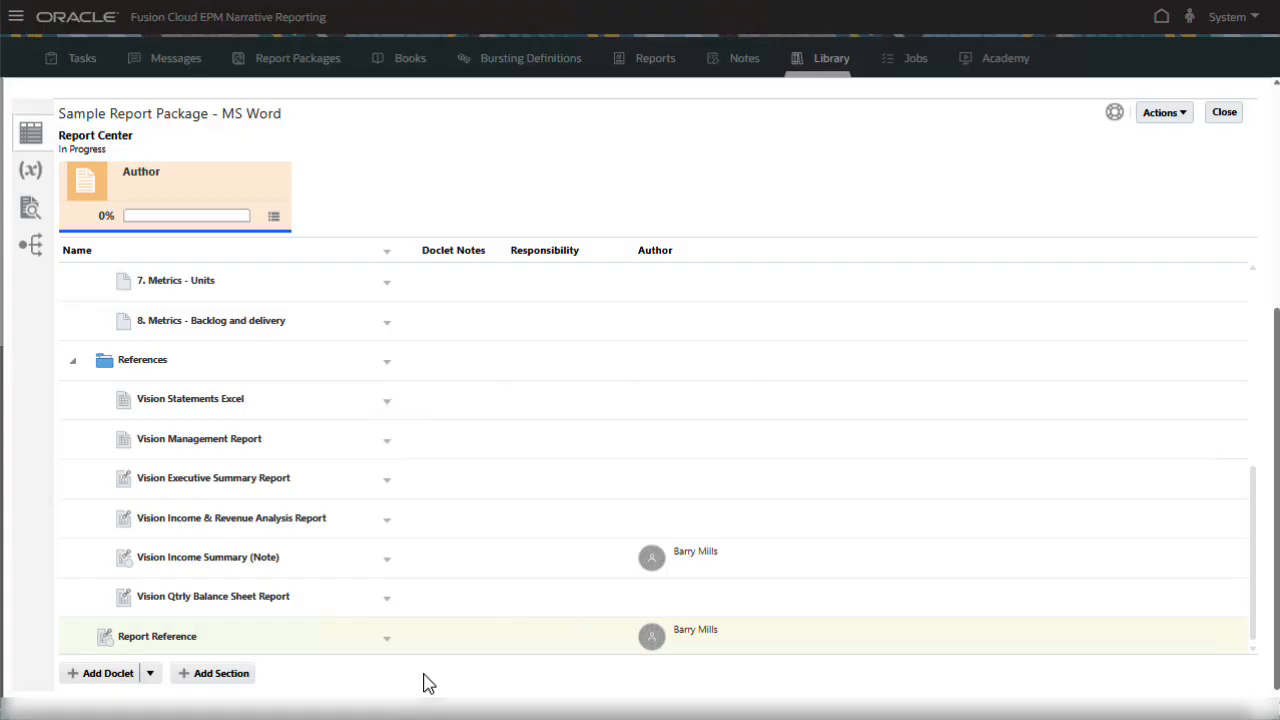
Create Excel reference doclet 'Age Reference' from the local Reference Doclet workbook and save it.
click(150, 673)
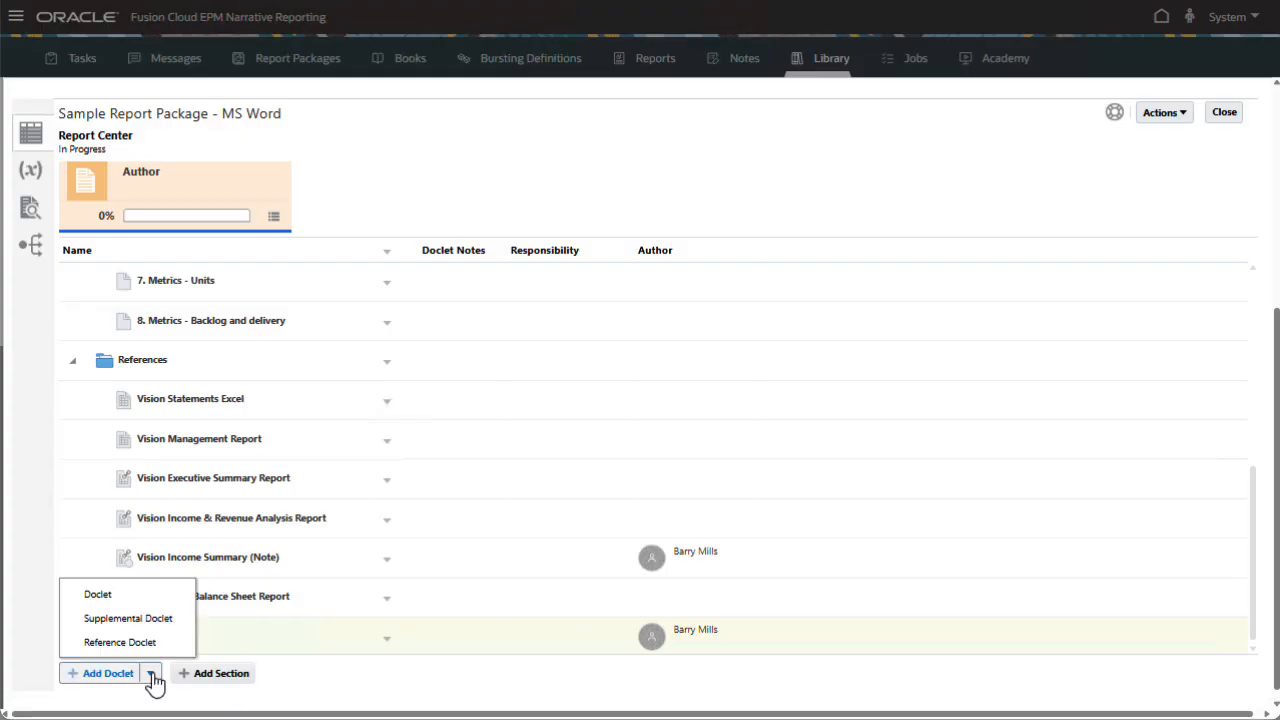
click(172, 646)
click(575, 171)
text(Age Reference)
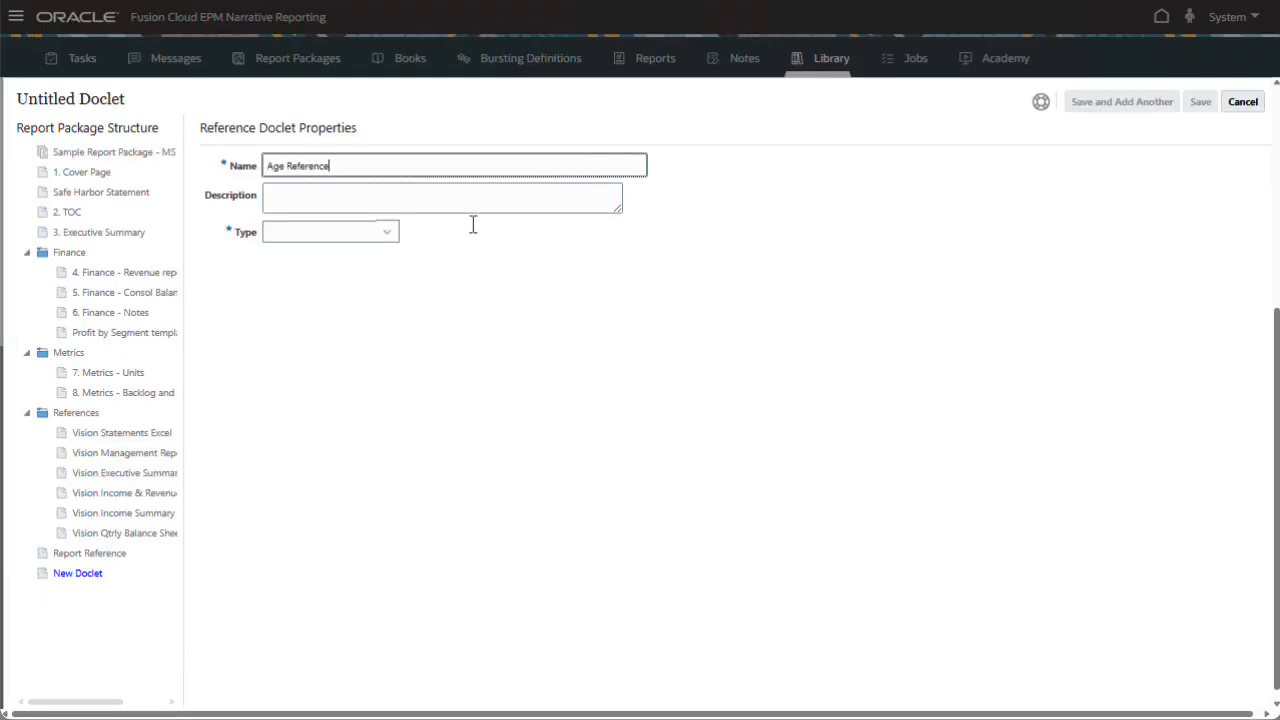
click(385, 240)
click(363, 280)
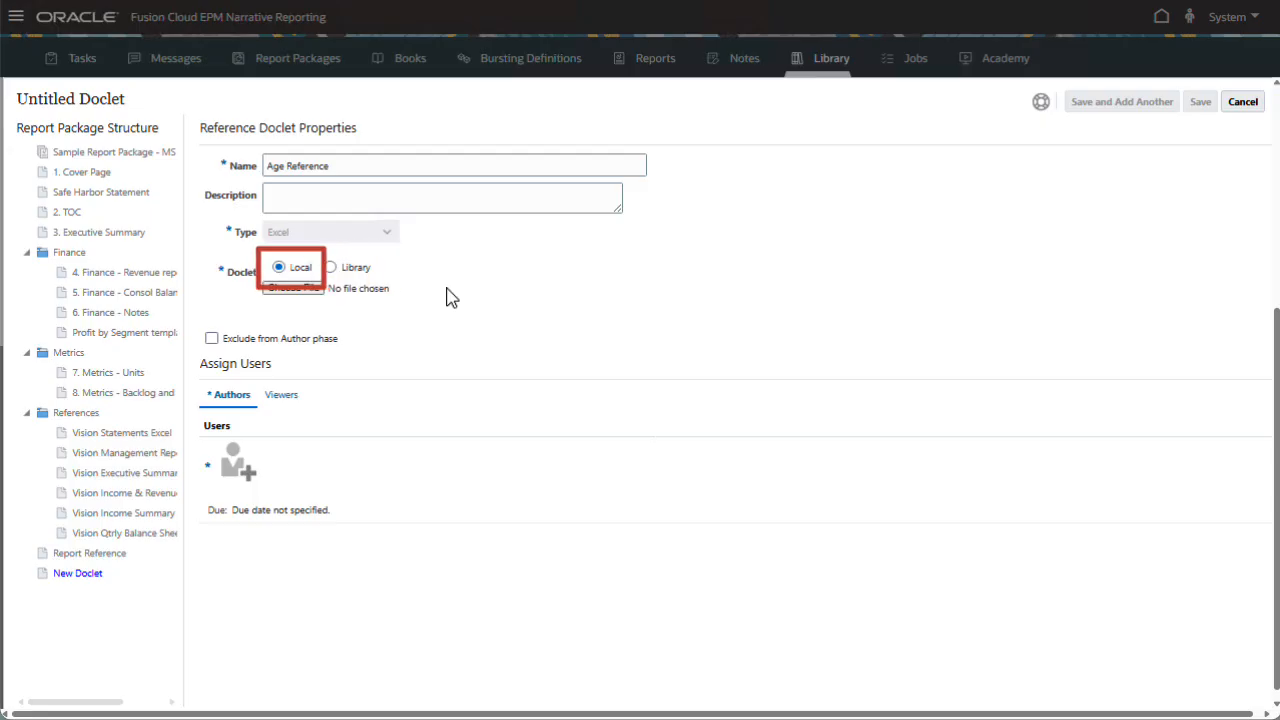
click(314, 290)
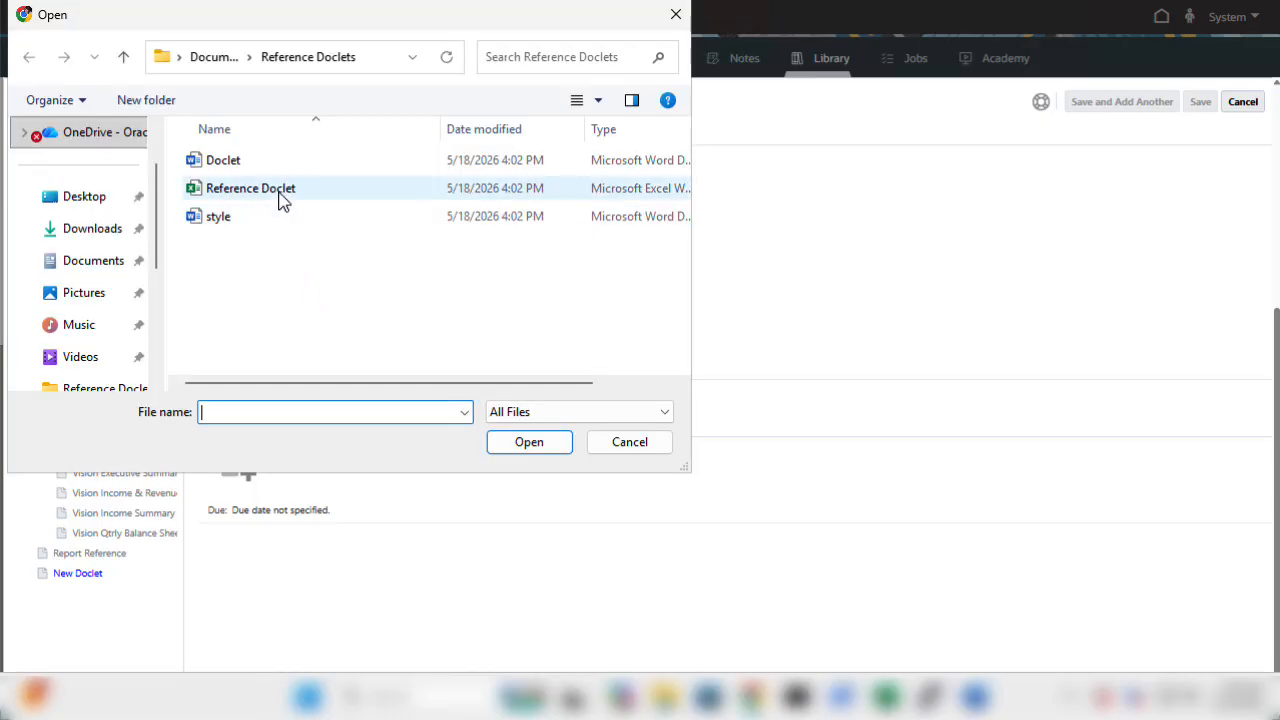
click(283, 195)
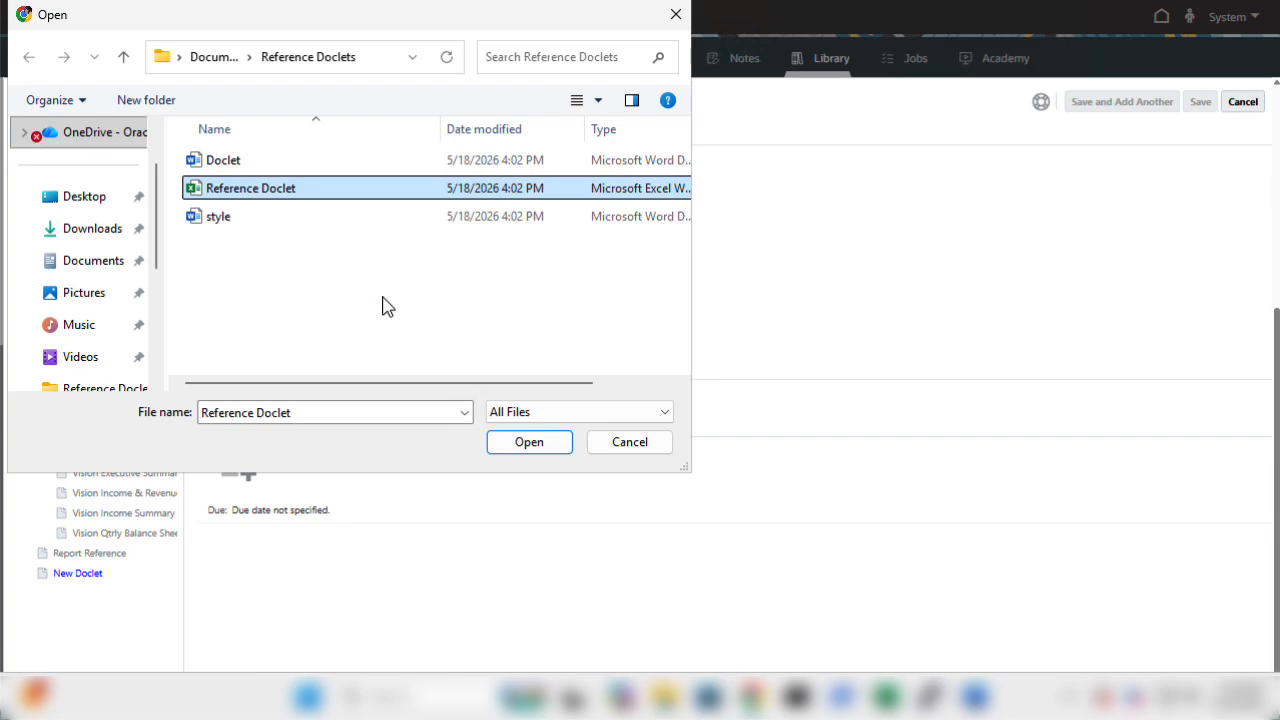
click(540, 444)
click(1200, 101)
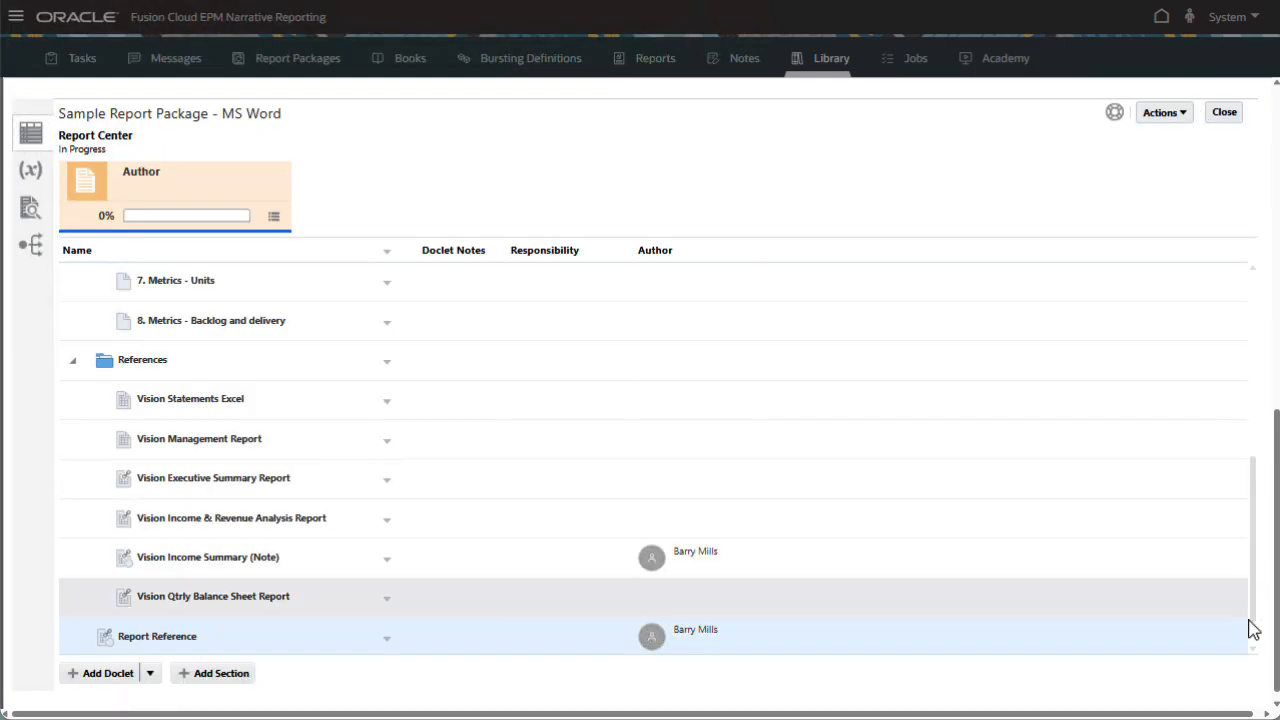
Start the Age Reference author phase and open it in Excel on the Line Chart sheet.
click(387, 636)
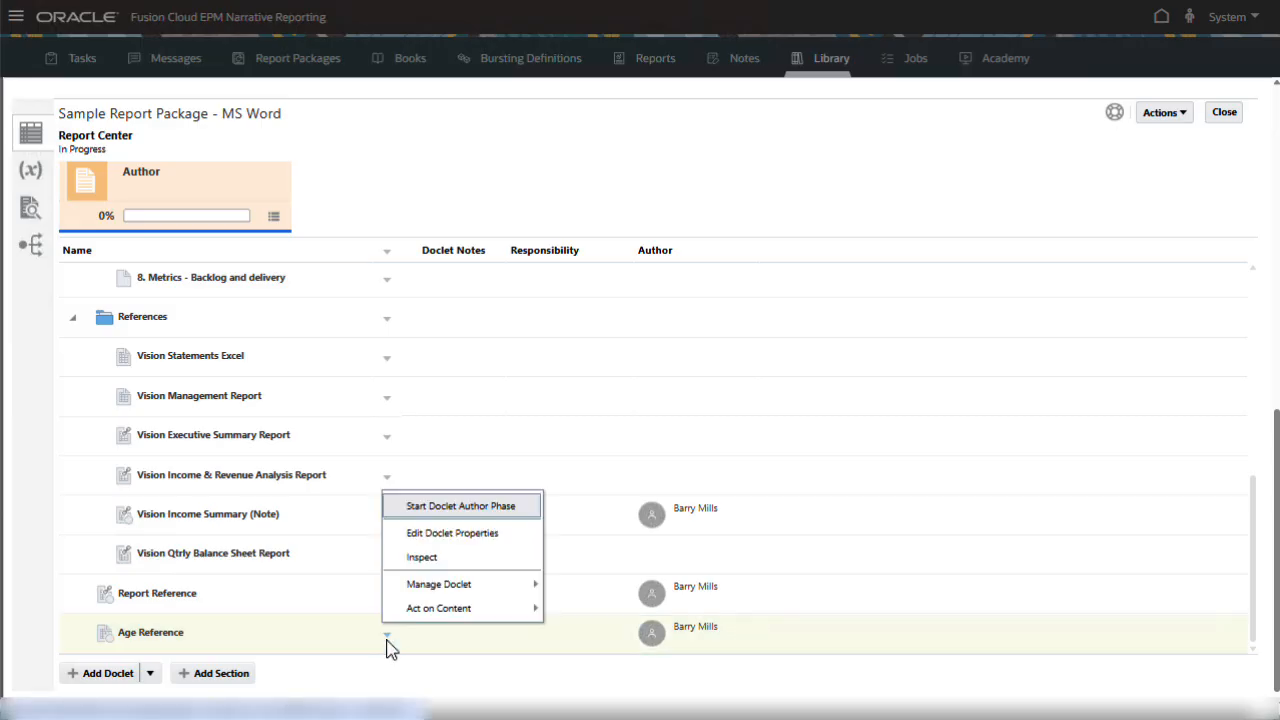
click(508, 507)
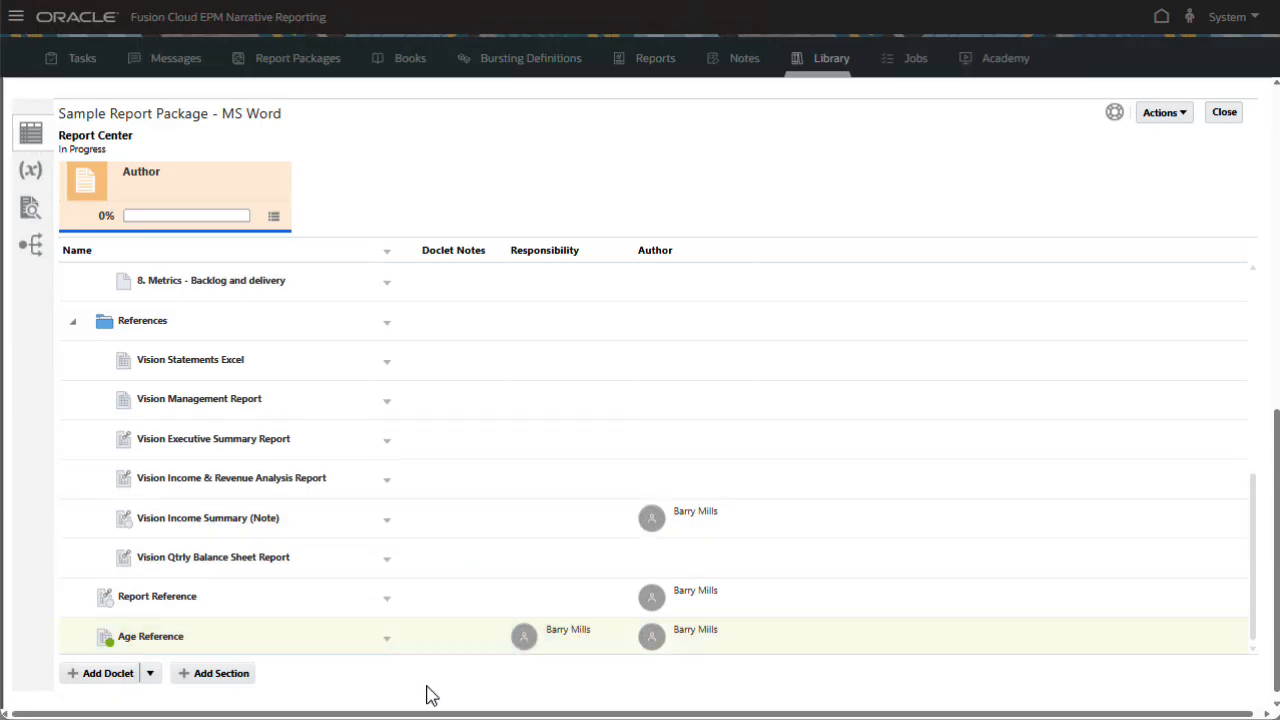
click(387, 638)
mouse_move(478, 617)
click(640, 430)
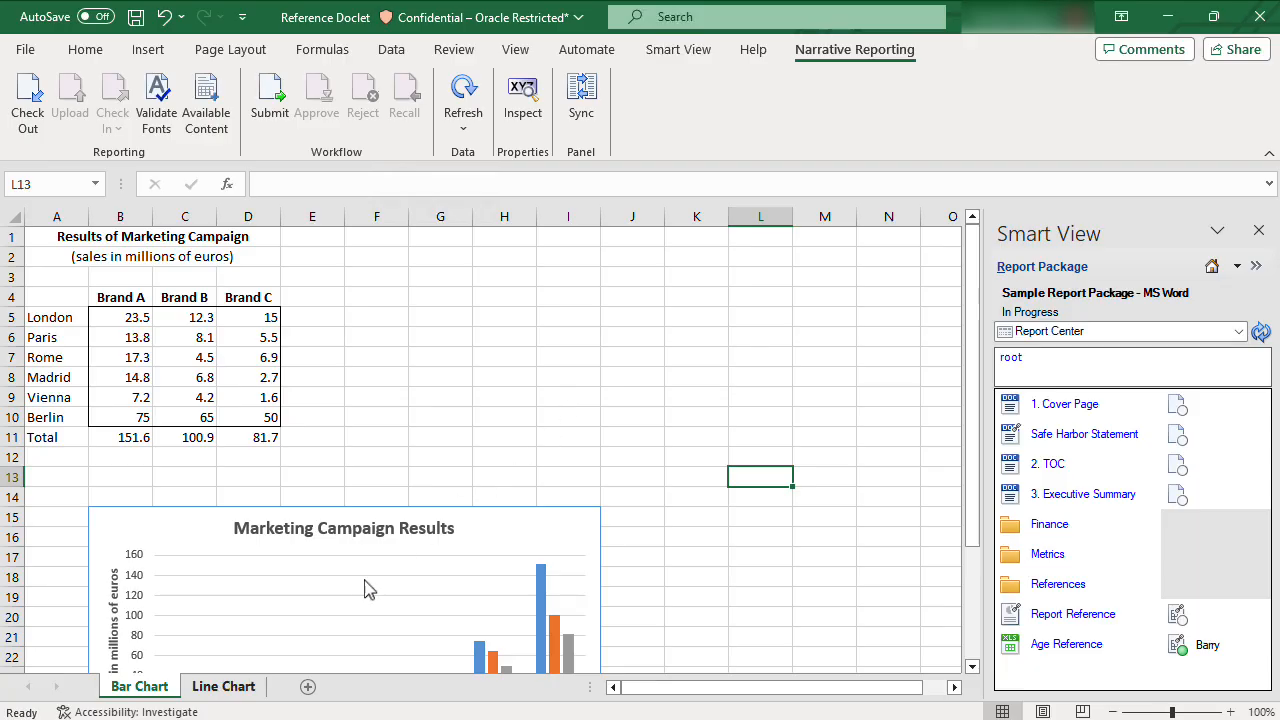
click(226, 687)
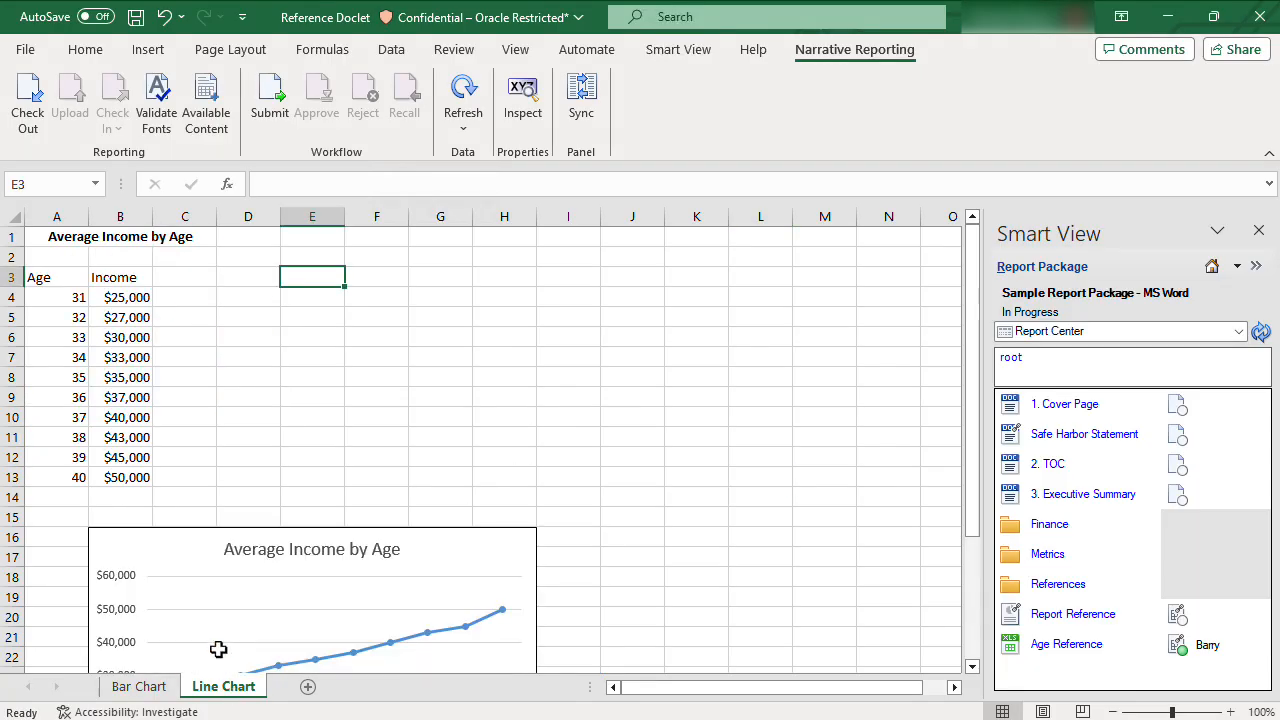
Check out the doclet in Excel and select B16:H29 around the Average Income by Age chart.
click(30, 100)
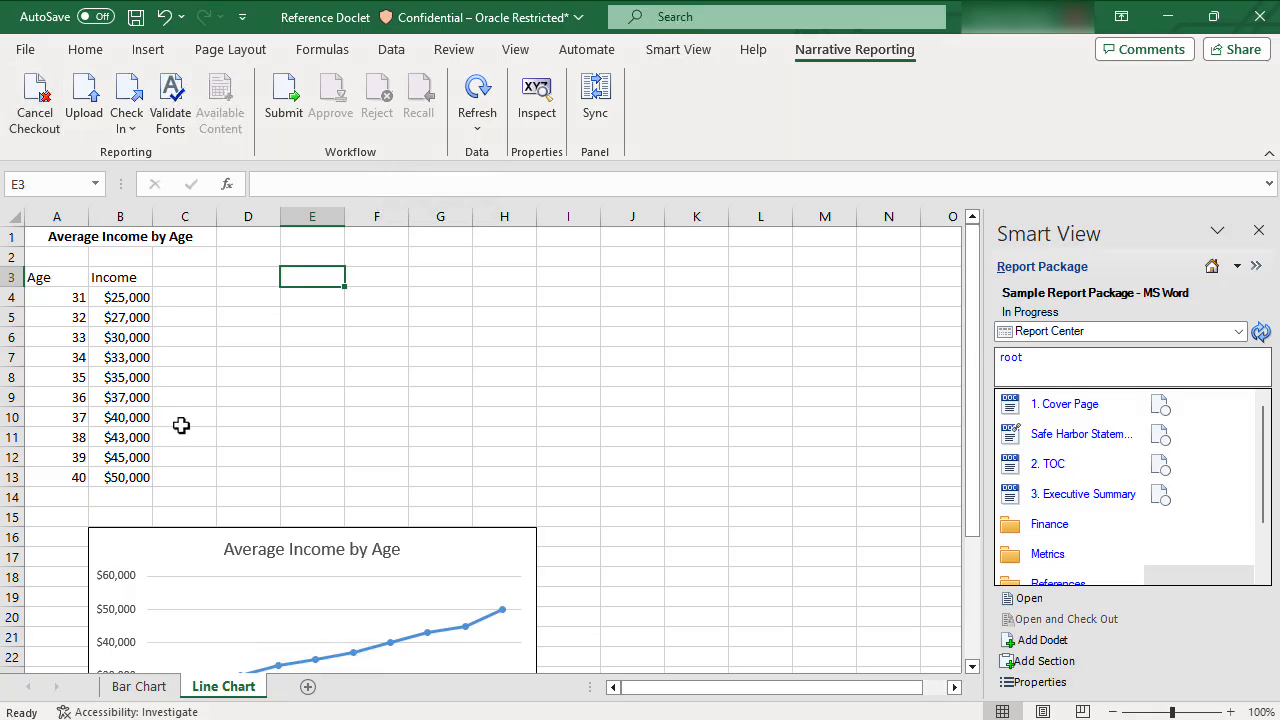
scroll(181, 425, down, 4)
click(124, 278)
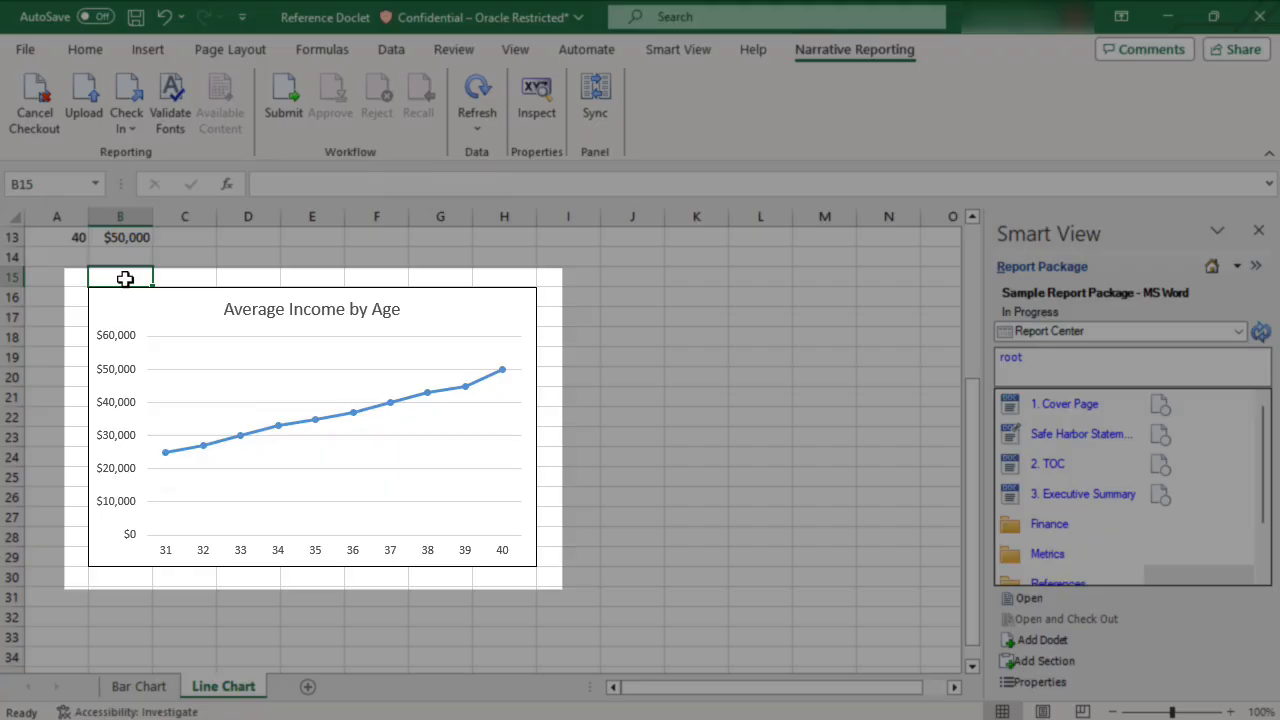
key(Down)
key(shift+Down)
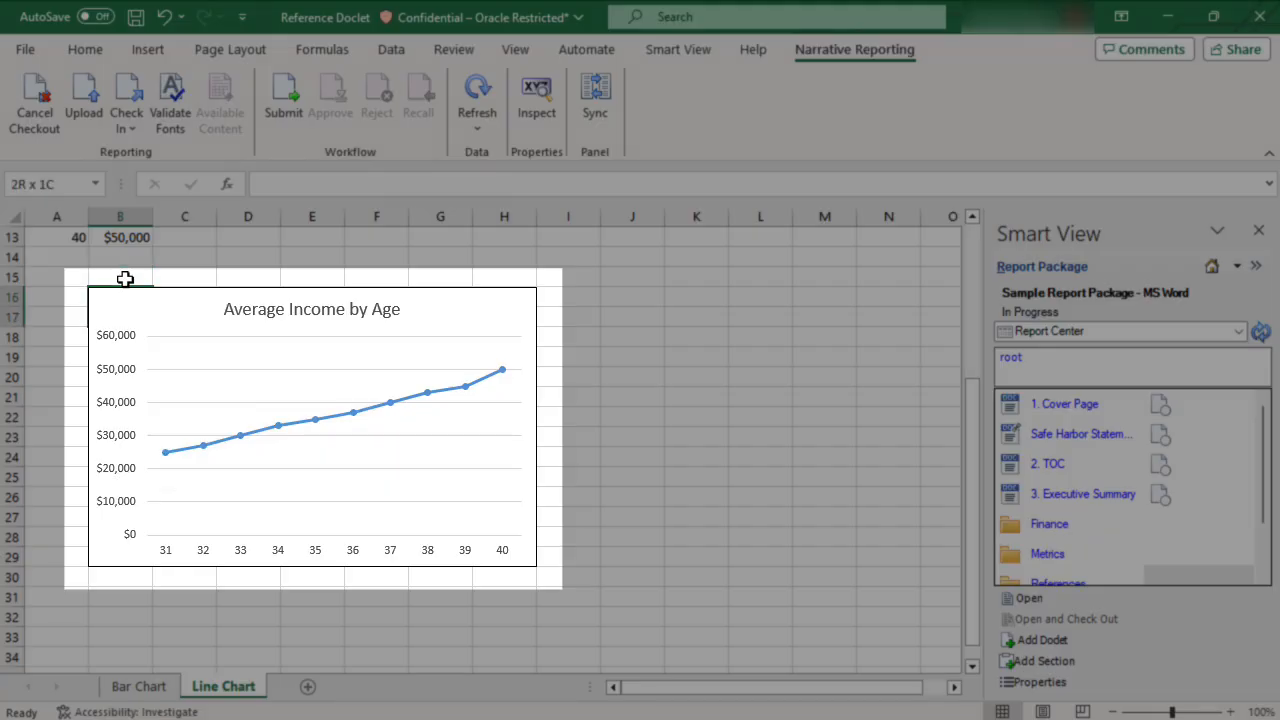
key(shift+Down)
key(shift+Down)
key(shift+Down)
key(shift+Down)
key(shift+Down)
key(shift+Down)
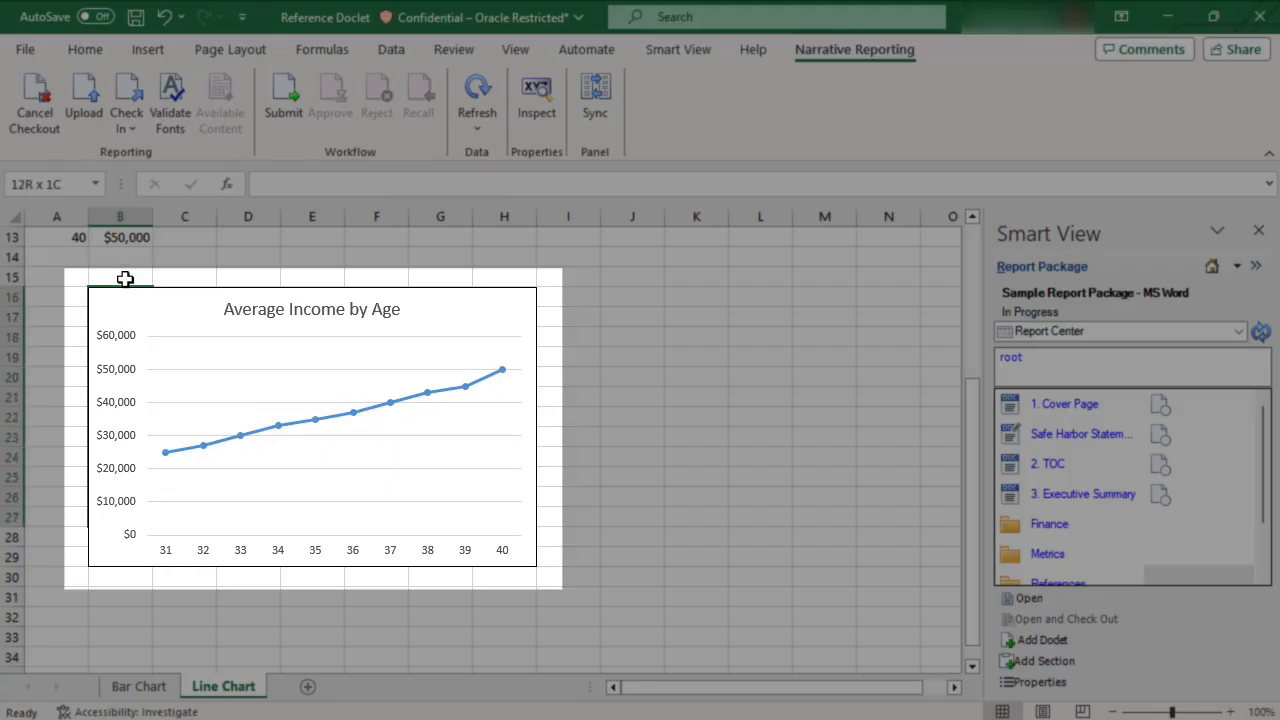
key(shift+Down)
key(shift+Right)
key(shift+Right)
key(shift+Right)
key(shift+Right)
key(shift+Right)
key(shift+Right)
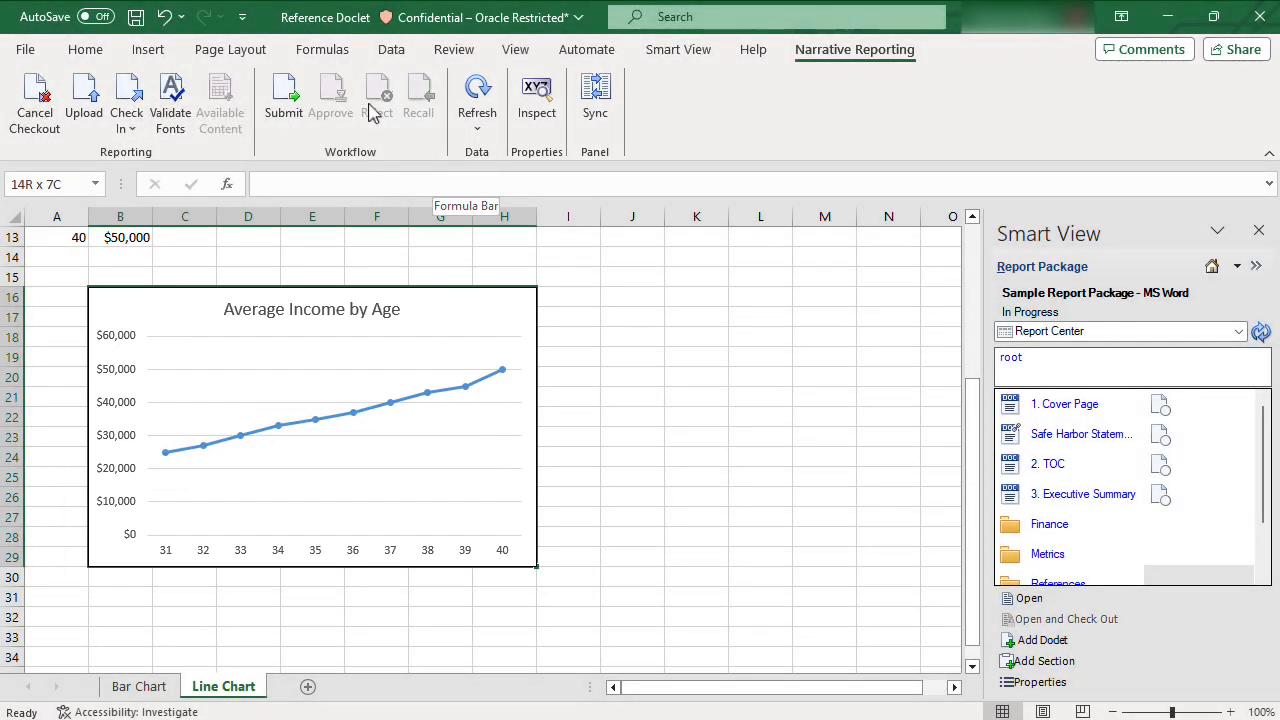
Create the name avg_income_age for 'Line Chart'!$B$16:$H$29 in Name Manager.
click(322, 49)
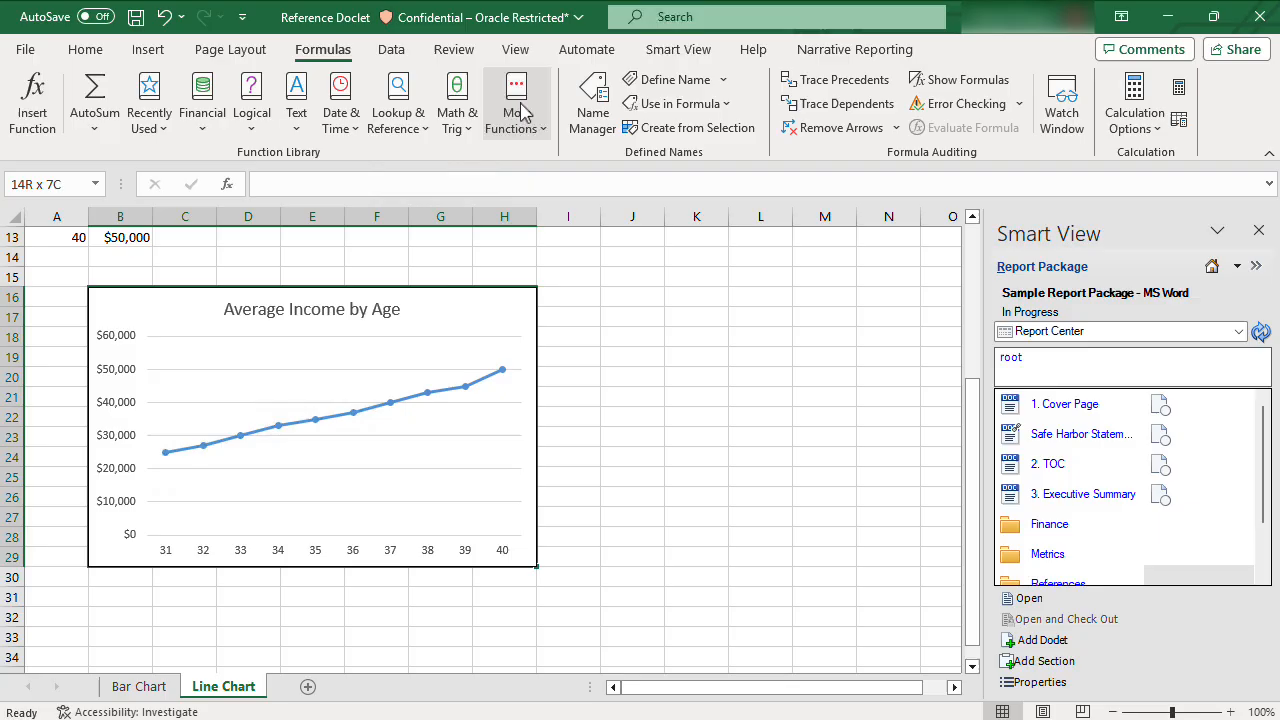
click(594, 112)
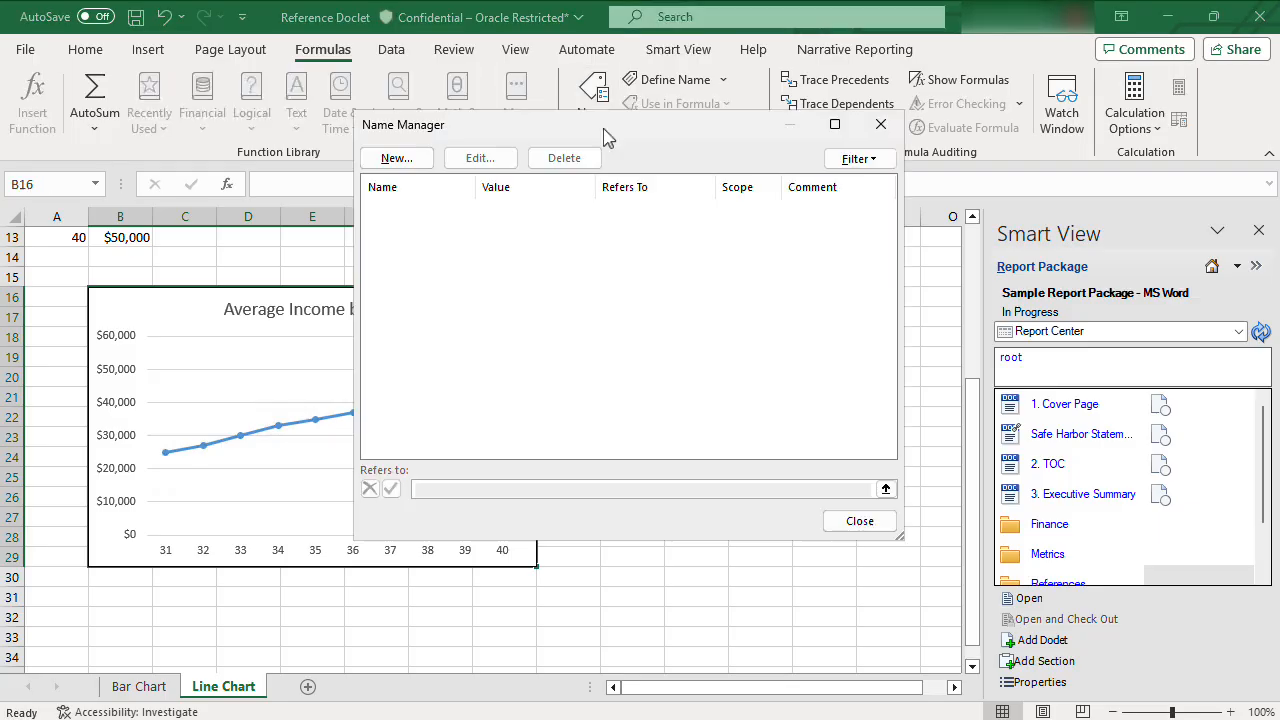
click(408, 163)
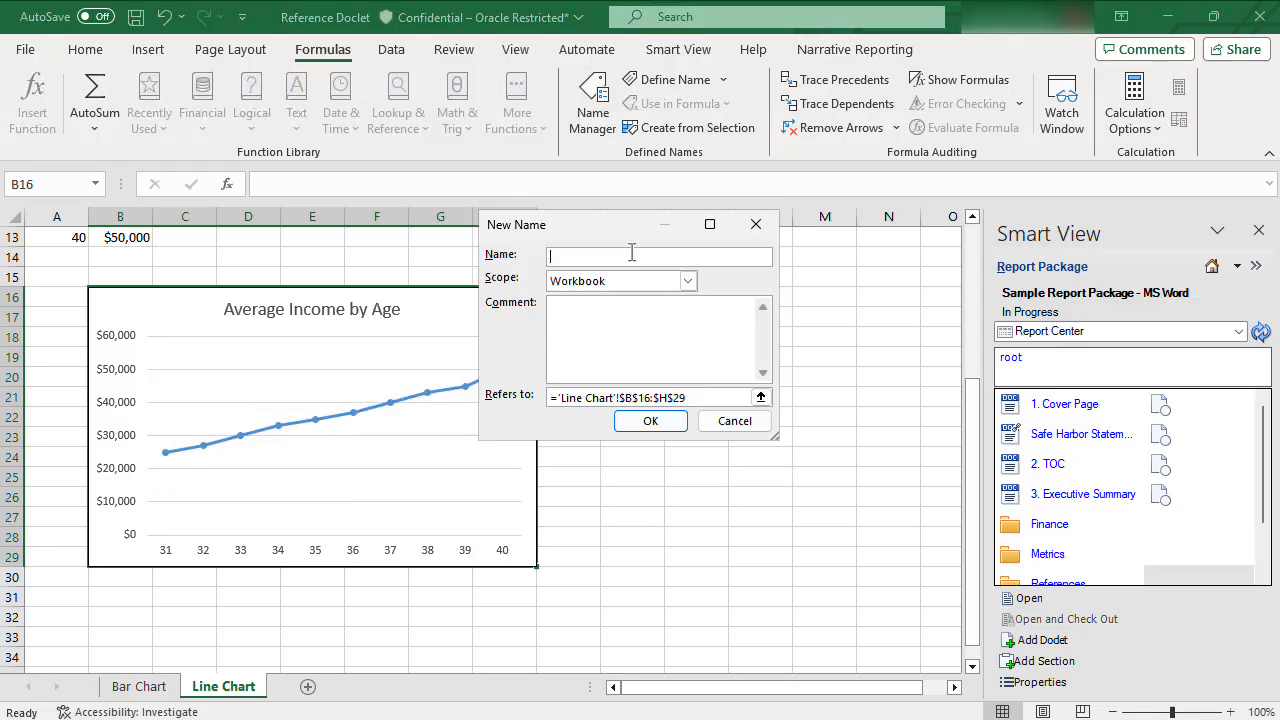
text(avg_income_age)
click(662, 423)
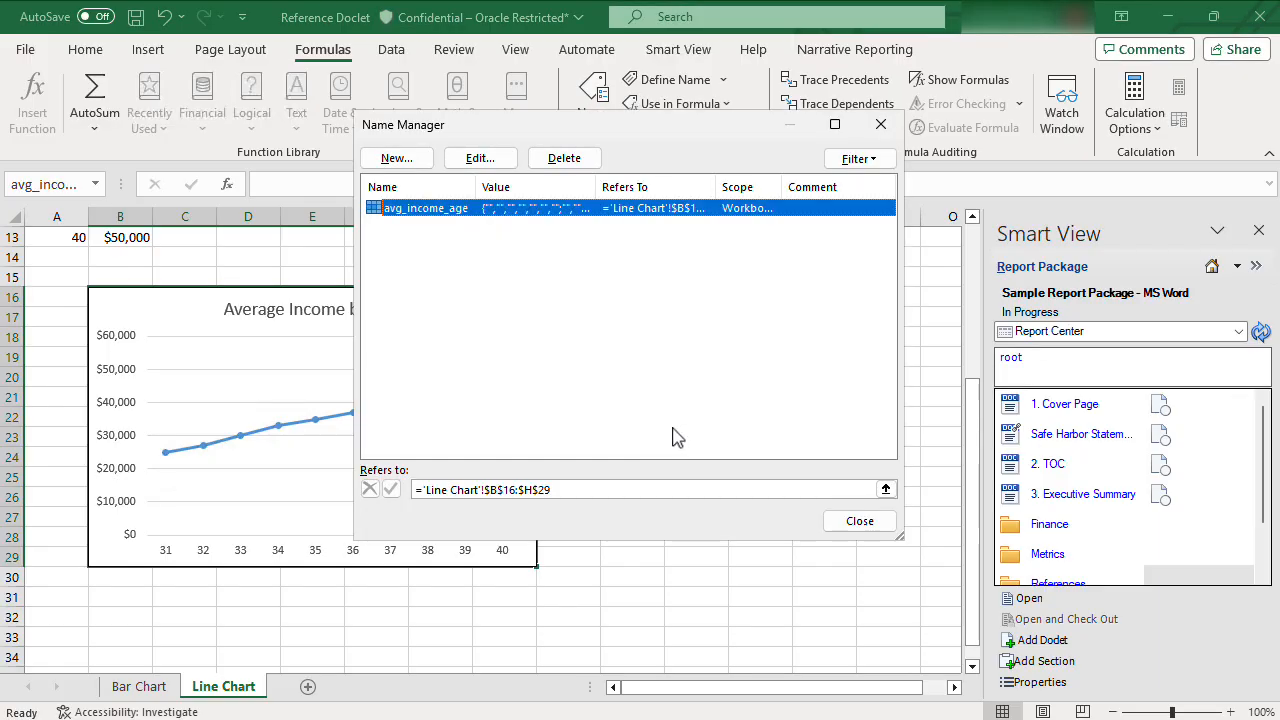
click(865, 527)
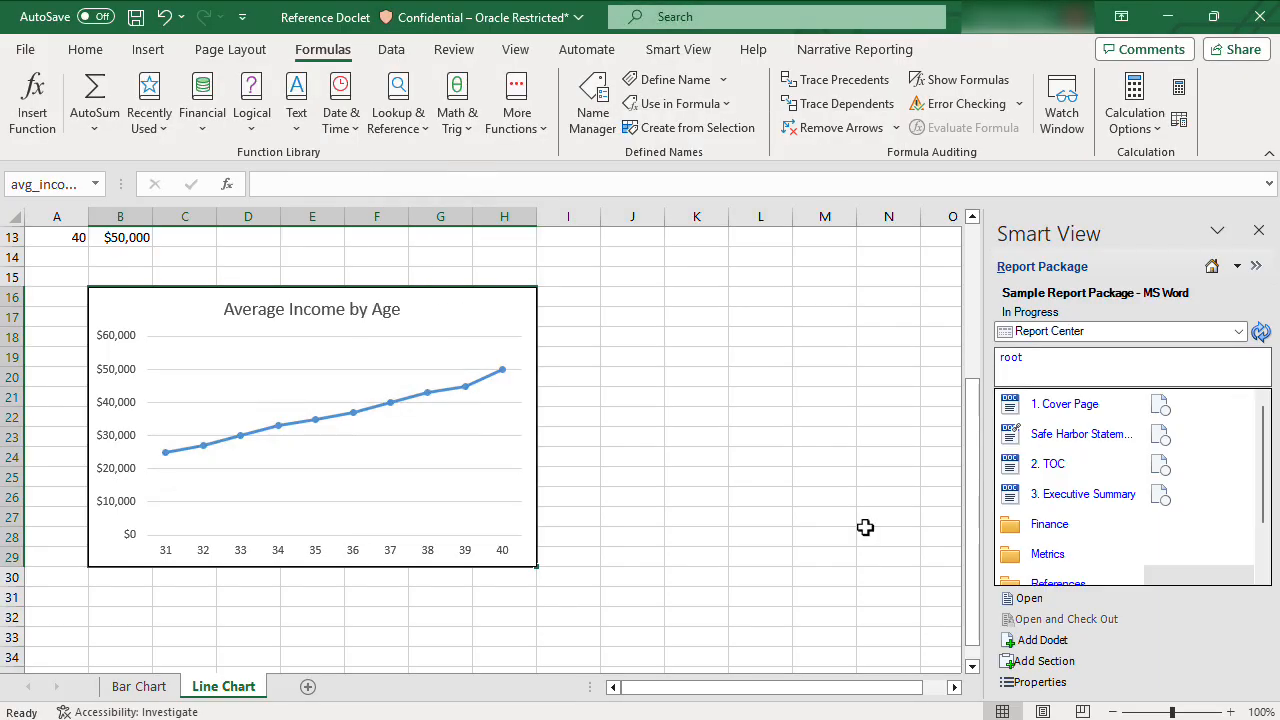
click(900, 50)
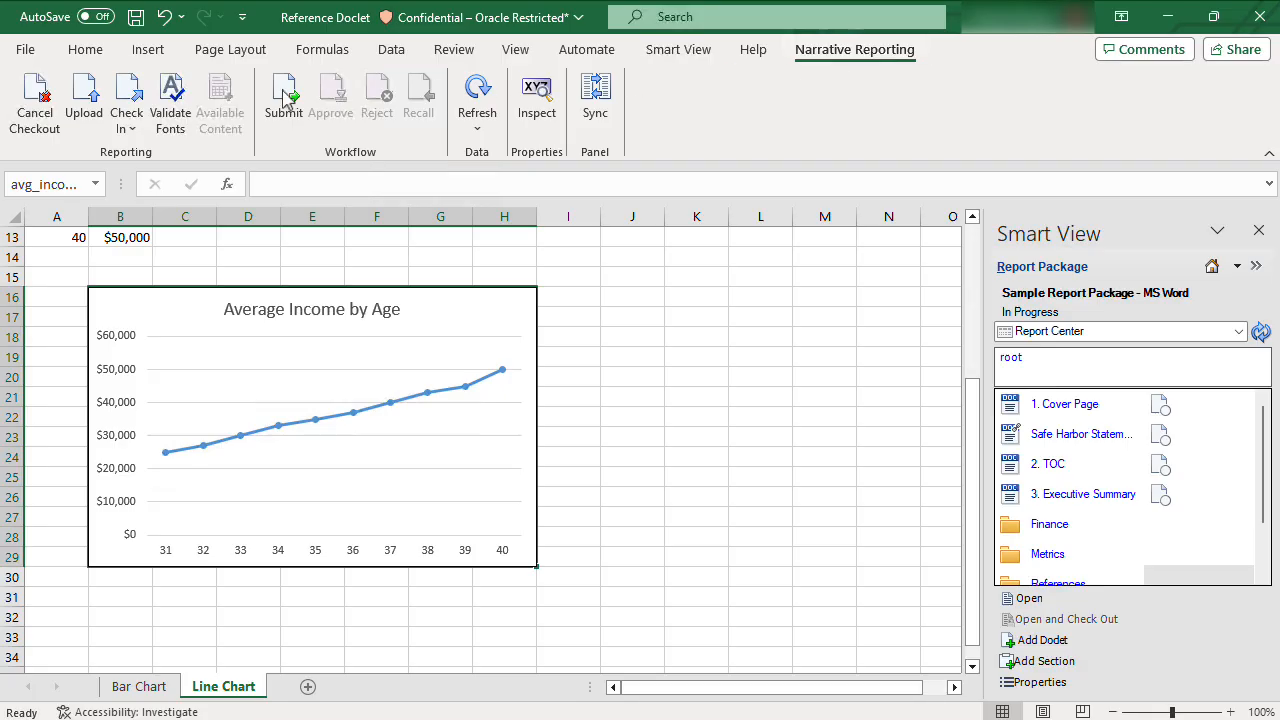
Upload the doclet and add avg_income_age as report content, display name 'Average Income by Age'.
click(91, 100)
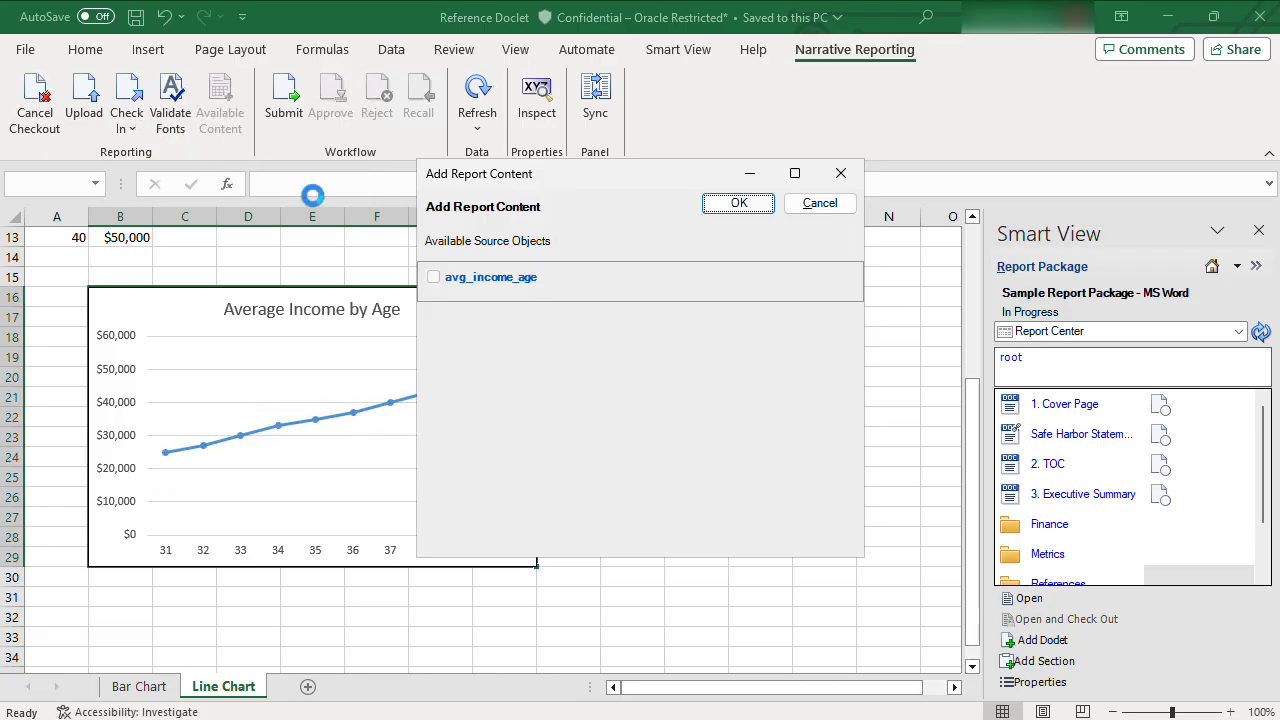
click(490, 278)
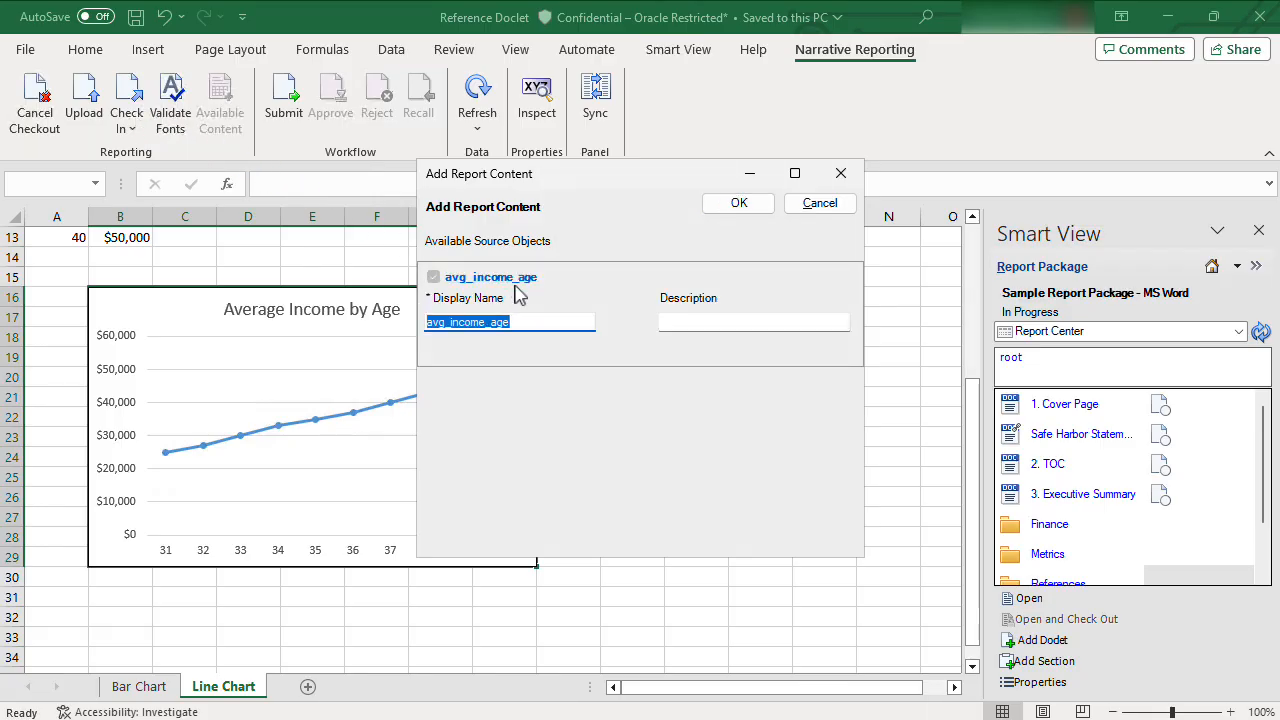
drag(525, 321, 426, 322)
text(Average Income by Age)
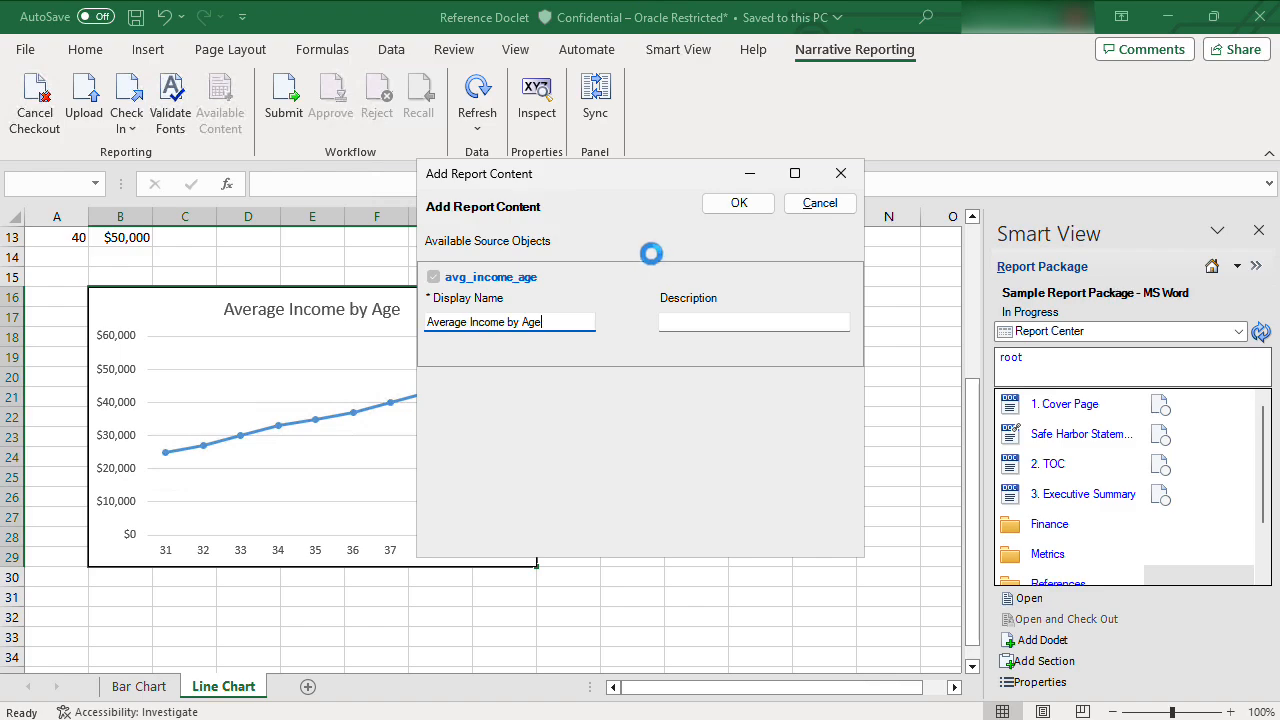
click(739, 204)
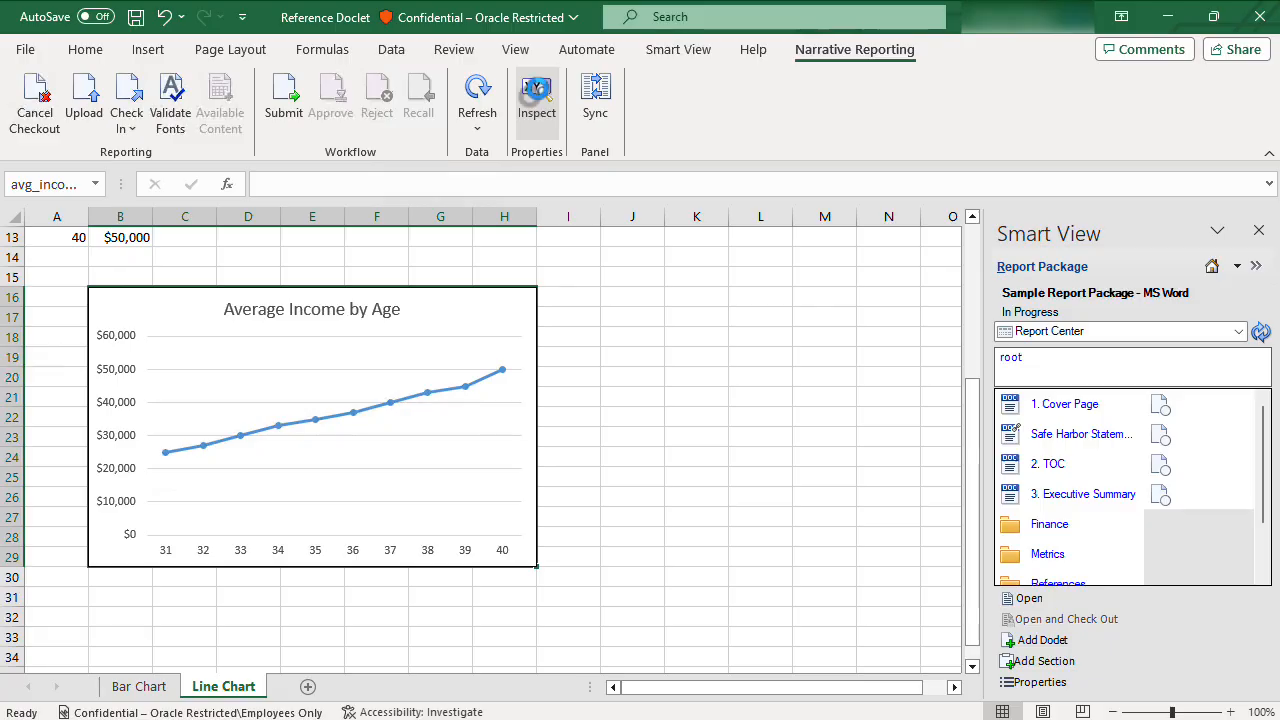
Review the Average Income by Age entry in the doclet's Available Content without changes.
click(534, 90)
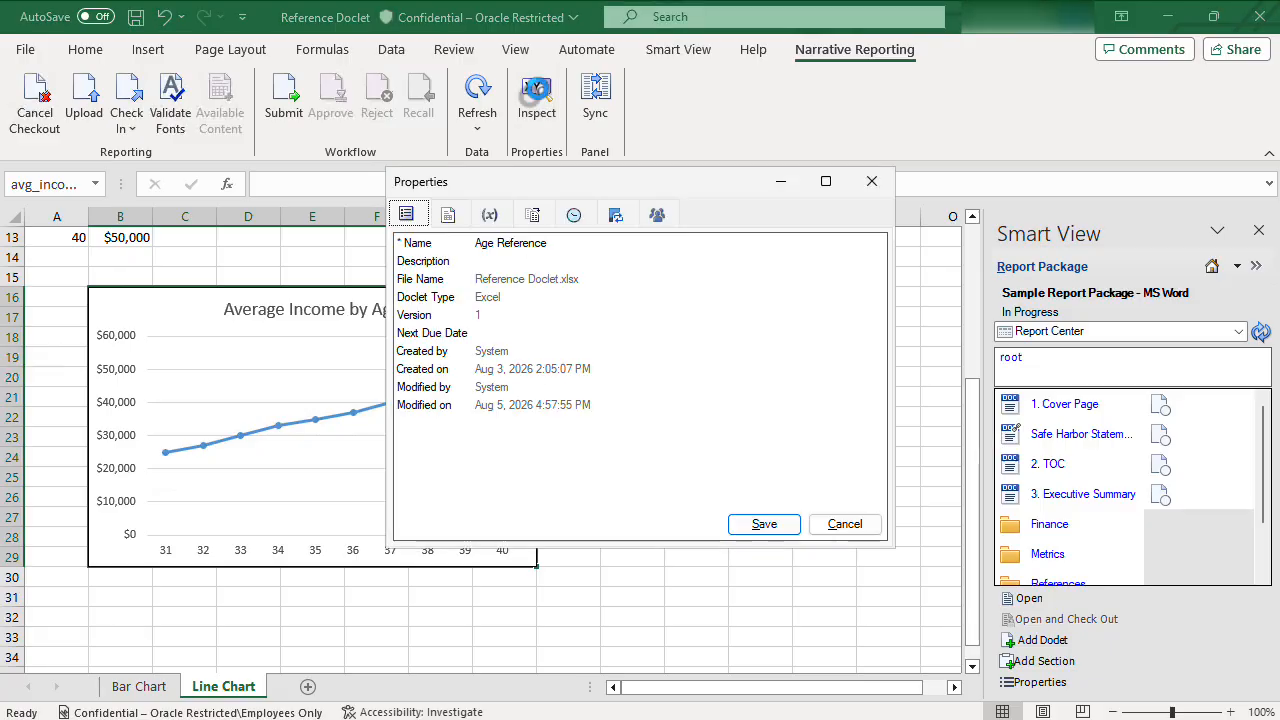
click(452, 222)
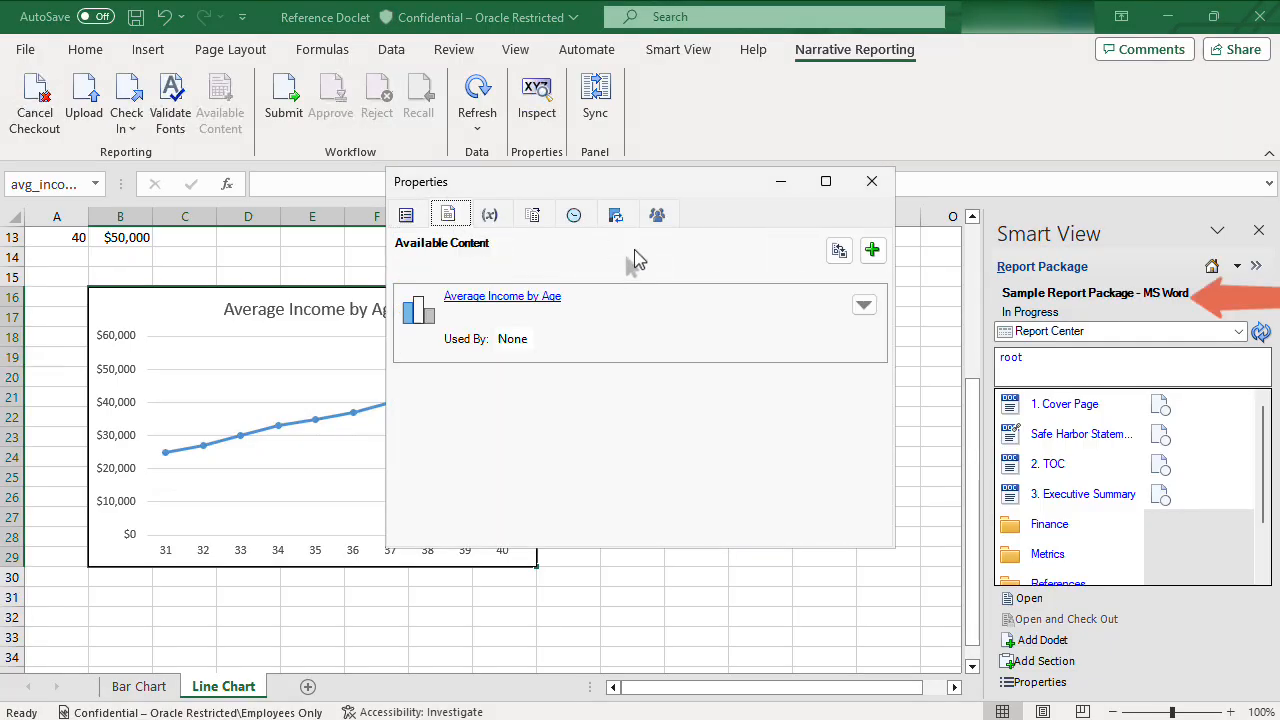
click(864, 306)
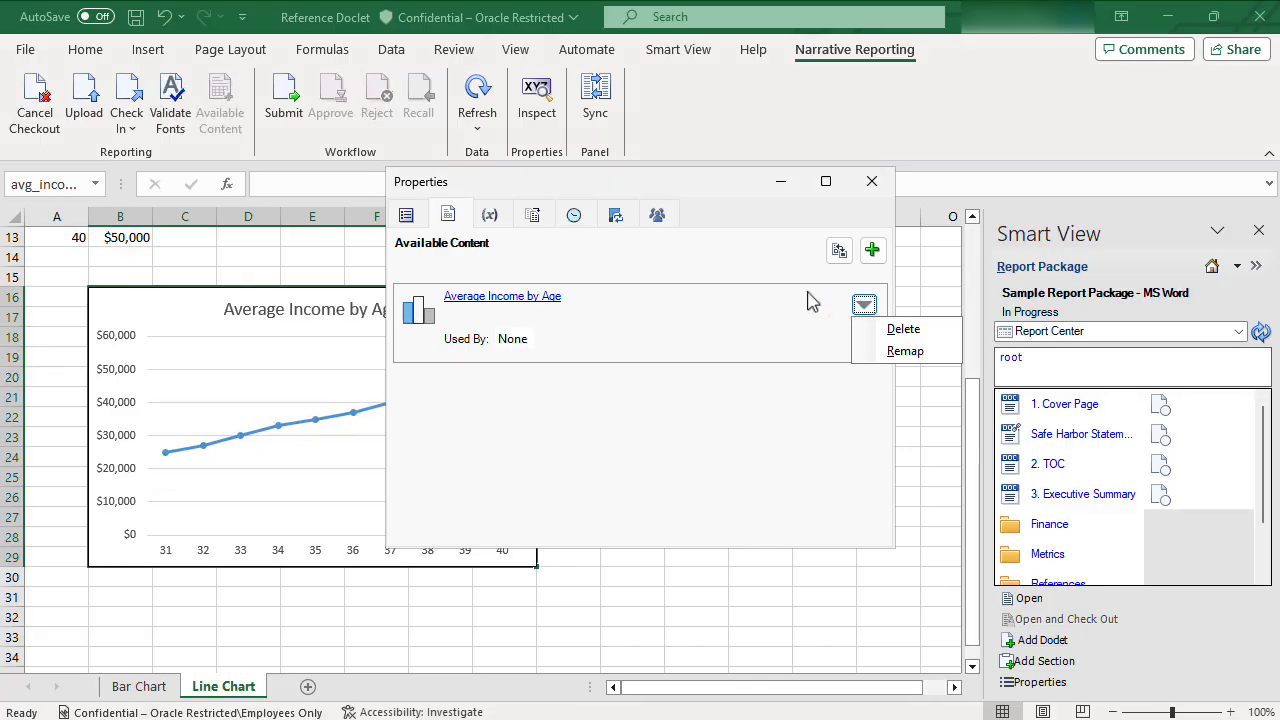
double_click(810, 302)
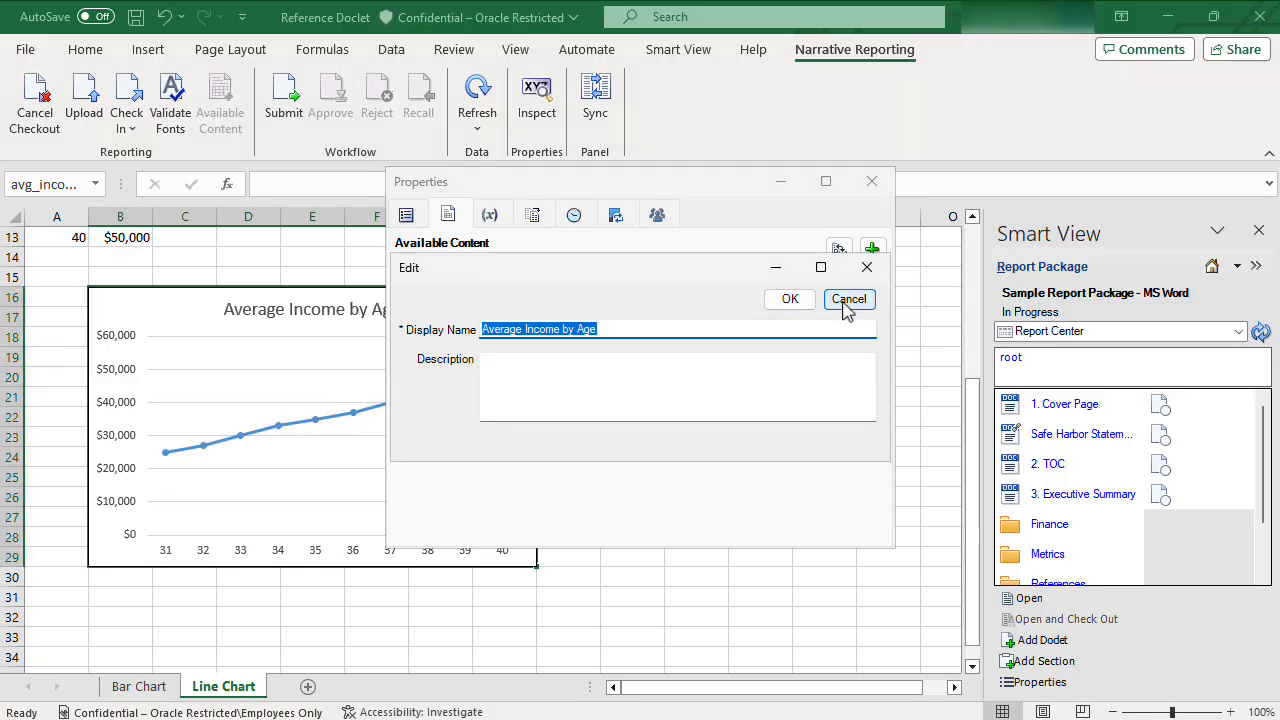
click(849, 299)
Close the doclet properties and upload and check in the doclet.
click(872, 181)
click(128, 102)
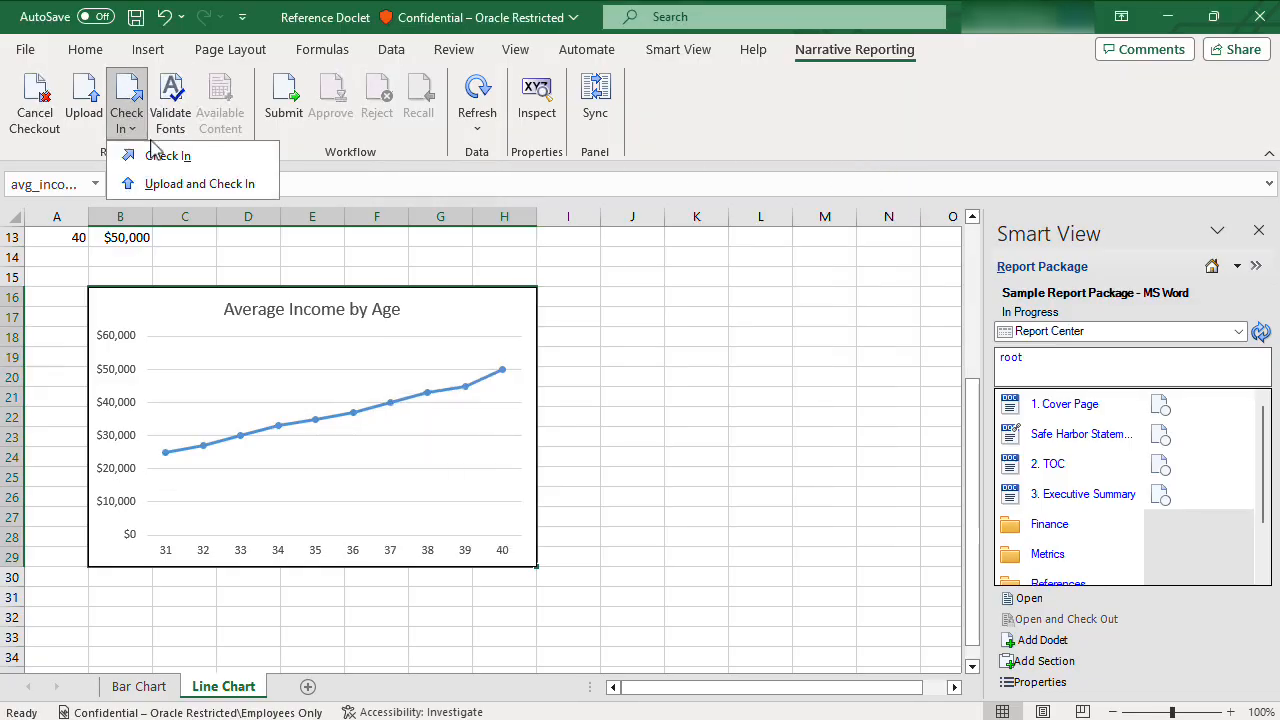
click(165, 187)
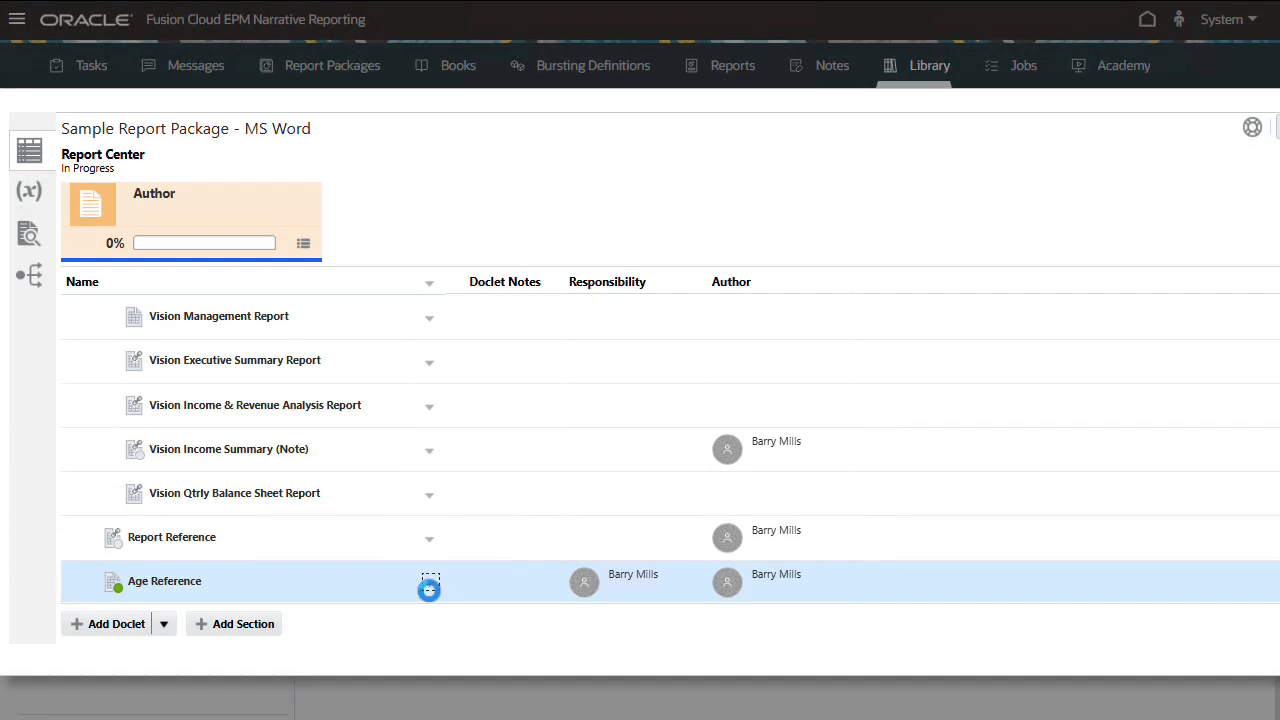
Inspect Age Reference to see Average Income by Age listed under Available Content.
click(429, 589)
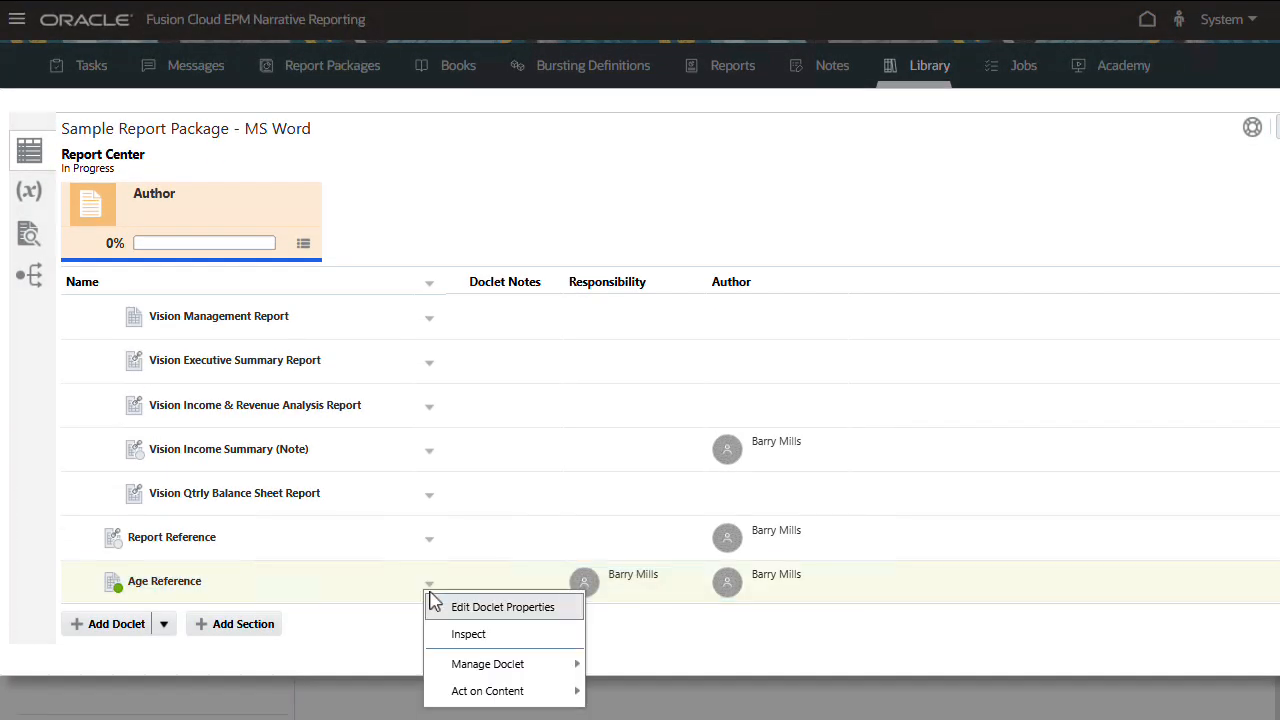
click(505, 634)
click(345, 283)
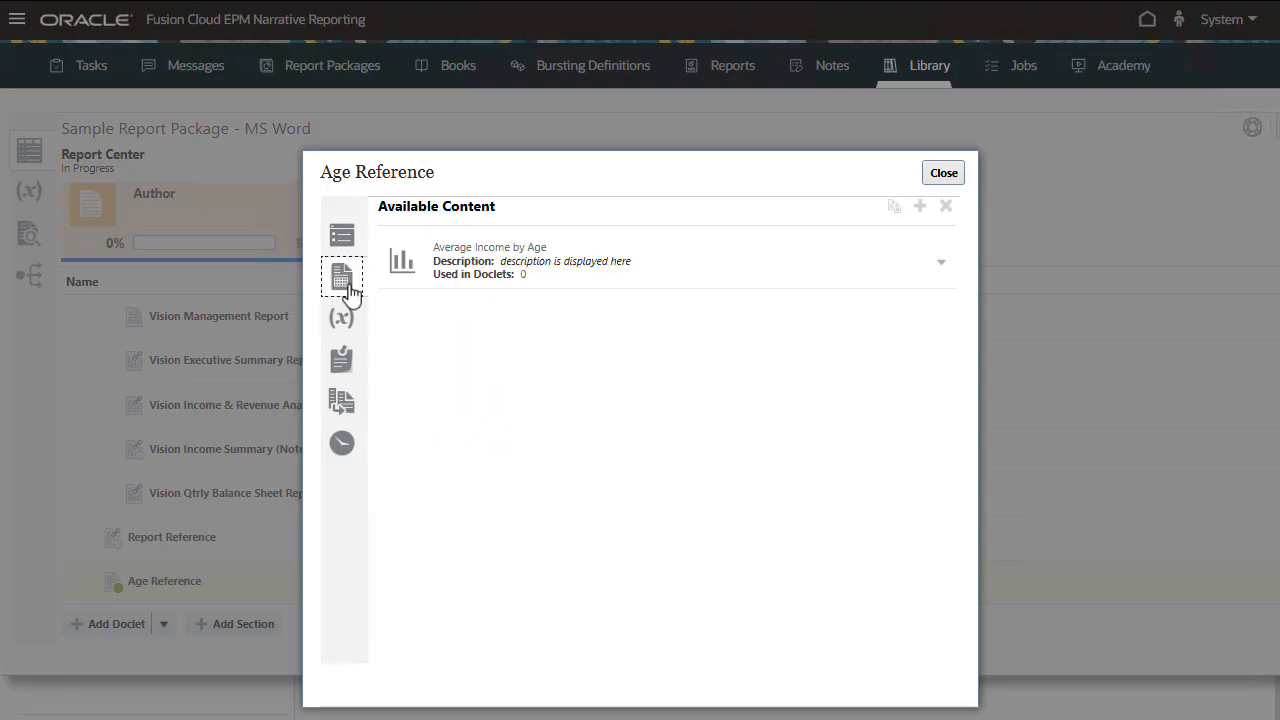